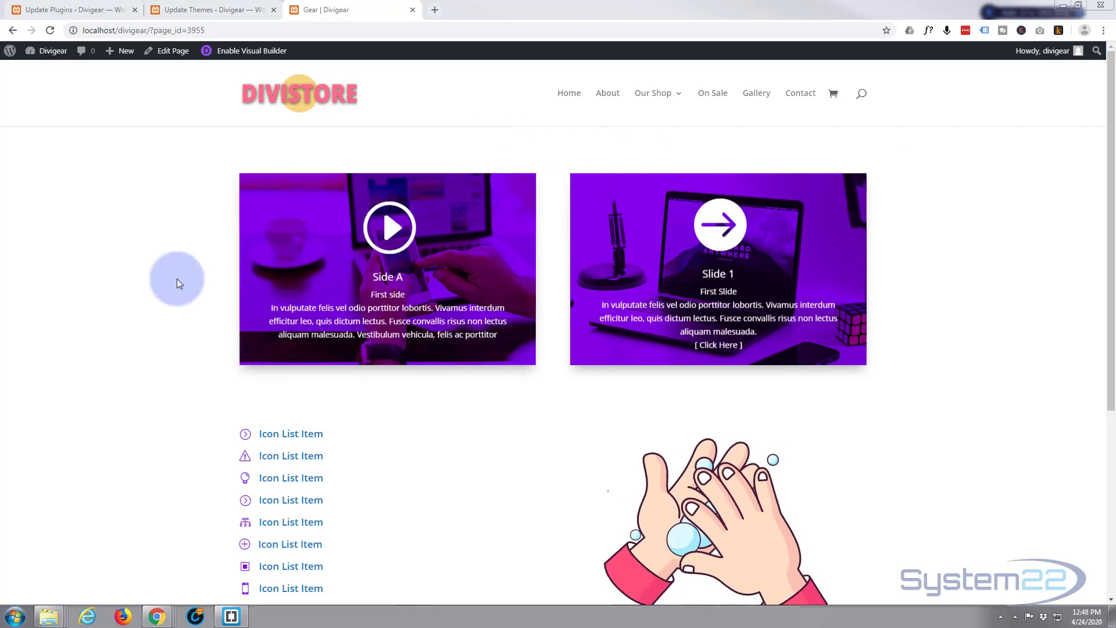
Open the page in the Divi Visual Builder
scroll(141, 291, "down", 3)
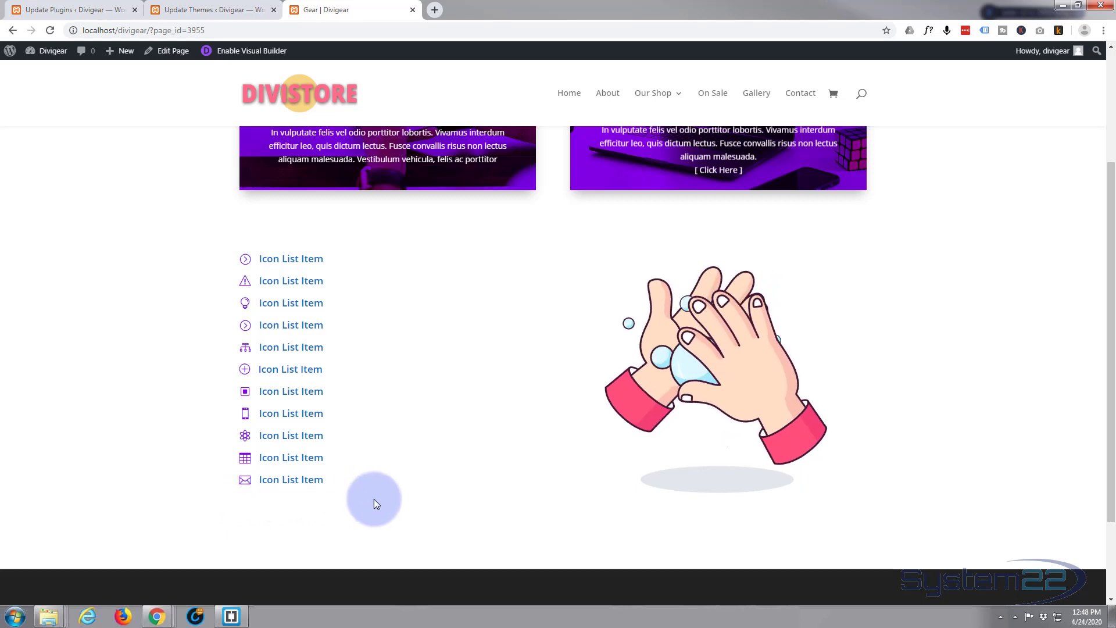
scroll(388, 499, "up", 2)
scroll(389, 496, "up", 1)
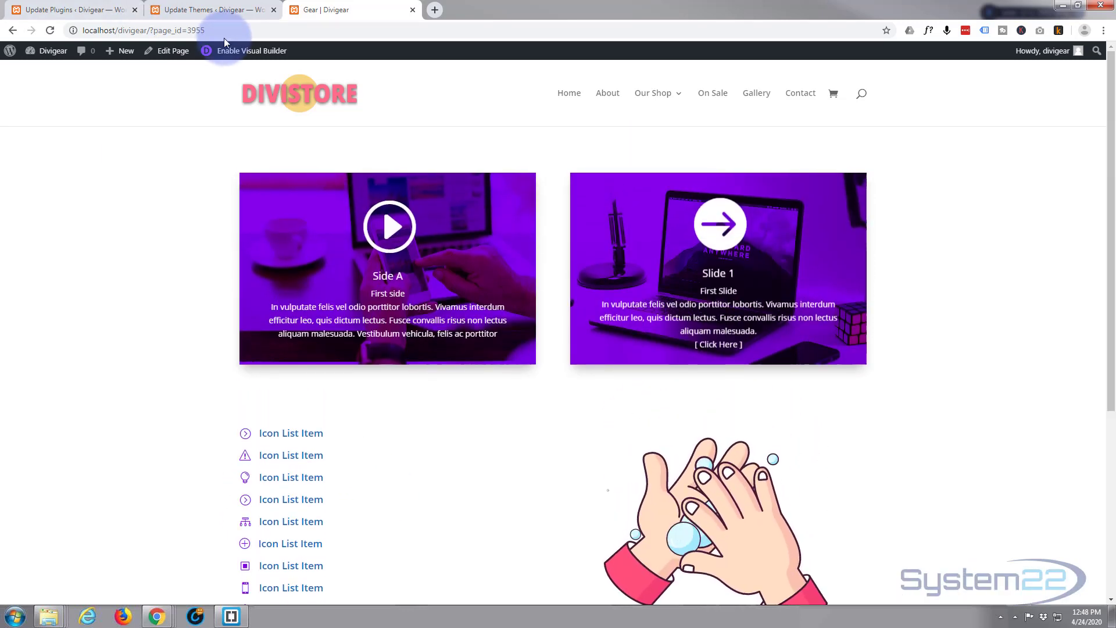
left_click(253, 54)
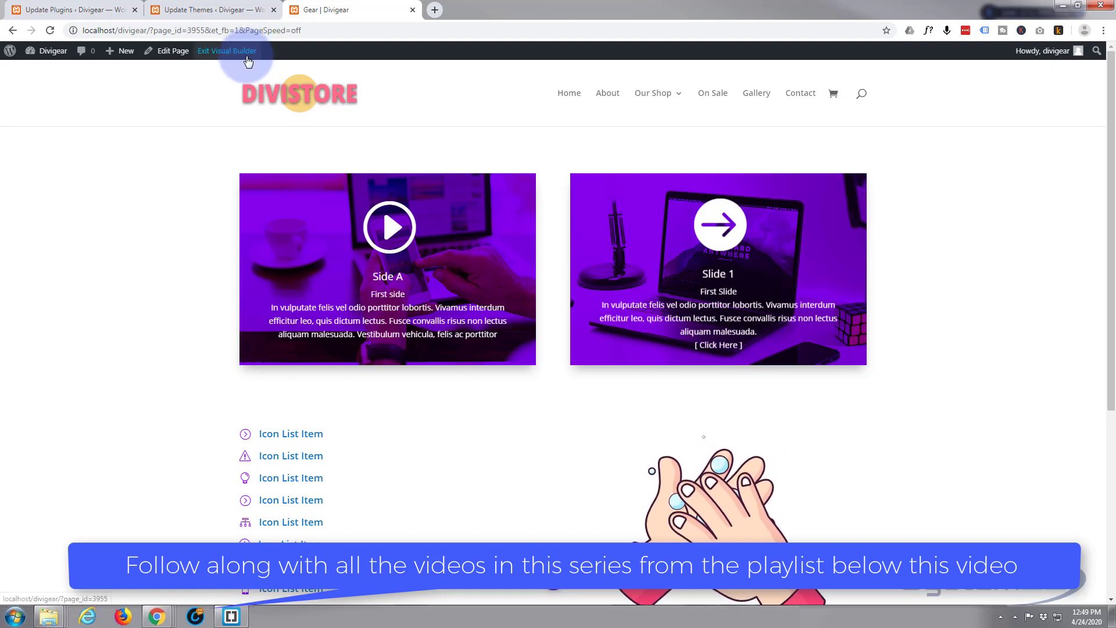
Delete the existing icon list module, leaving its column empty
scroll(222, 112, "down", 4)
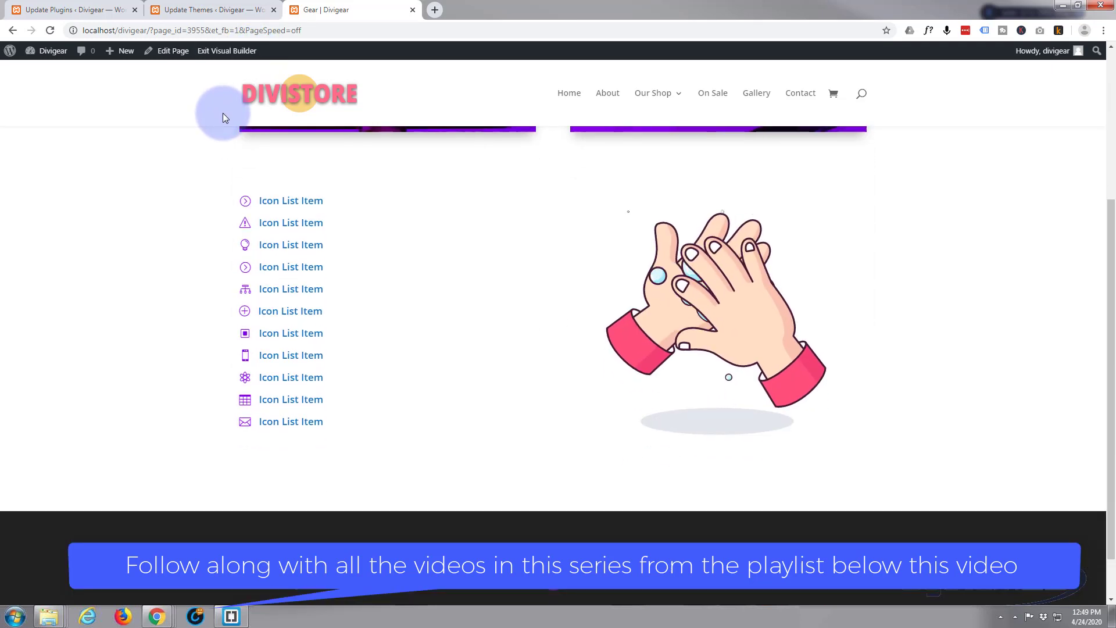
mouse_move(276, 289)
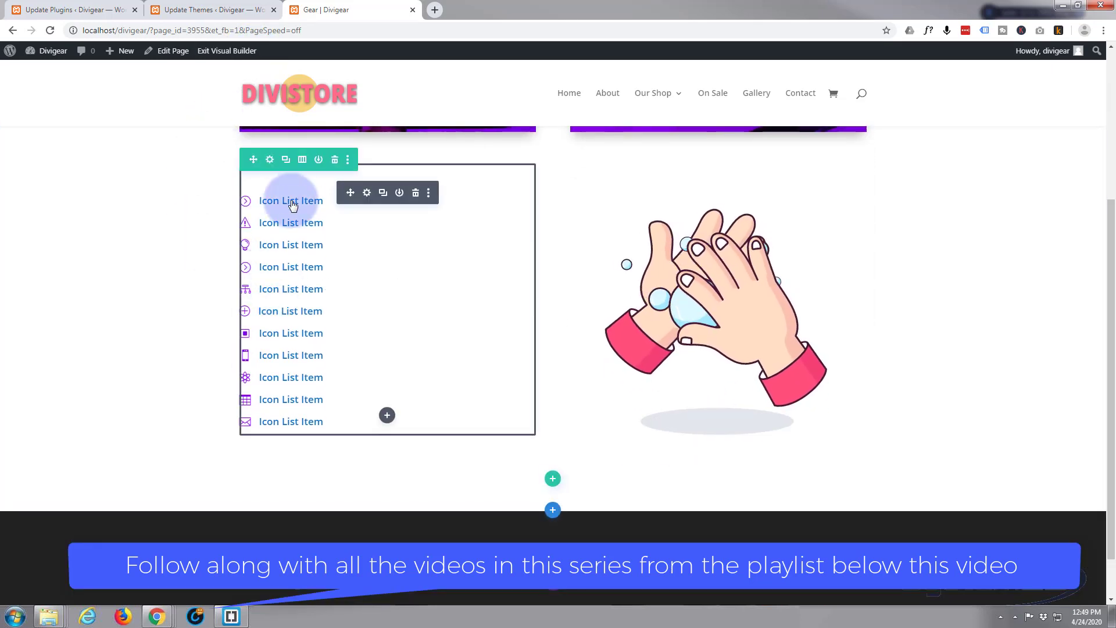
left_click(415, 194)
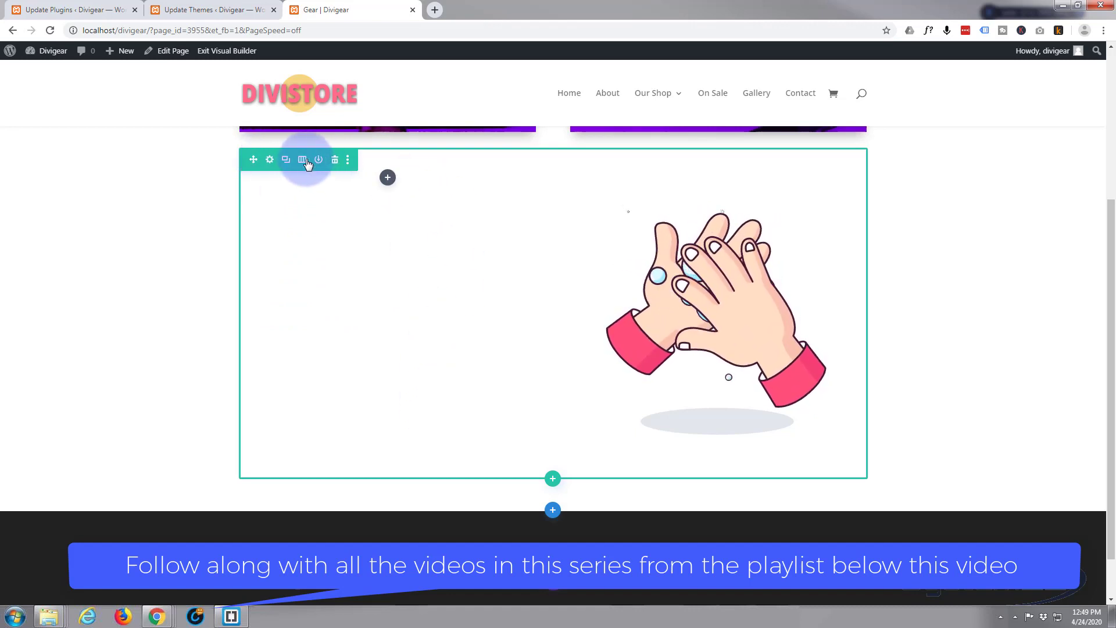
Insert a Supreme Icon List module into the empty column and move its settings panel aside
left_click(387, 179)
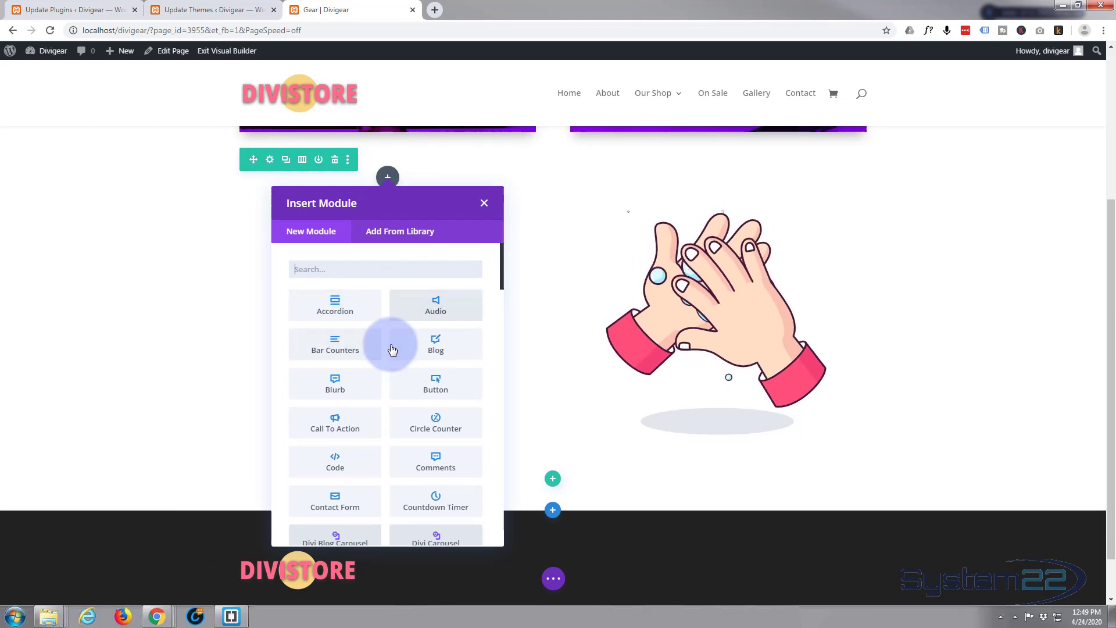
scroll(348, 356, "down", 8)
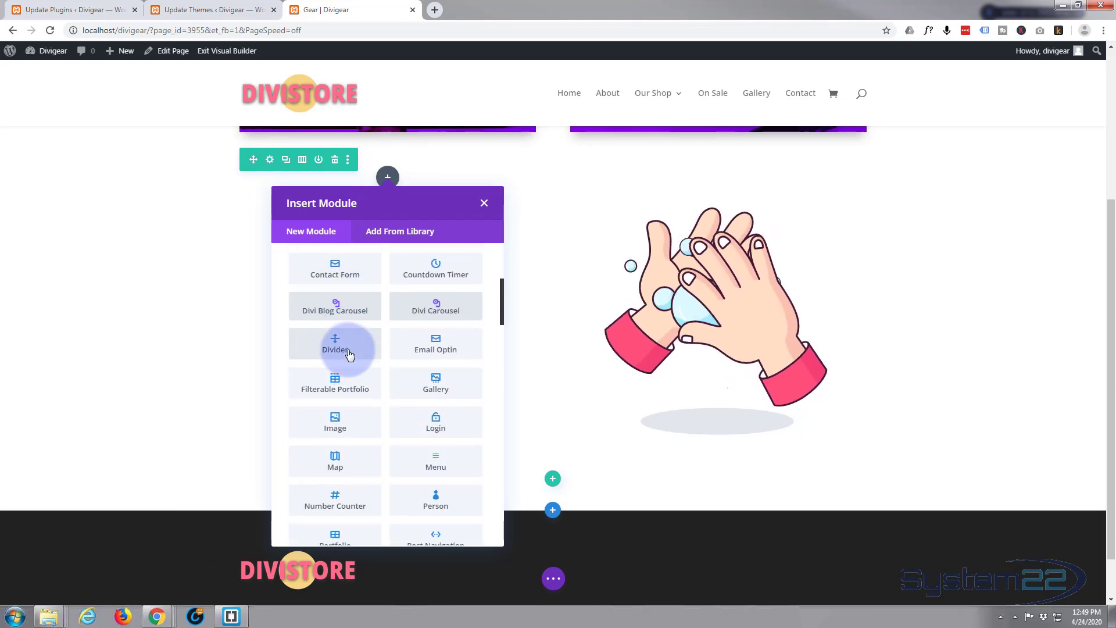
scroll(350, 348, "down", 10)
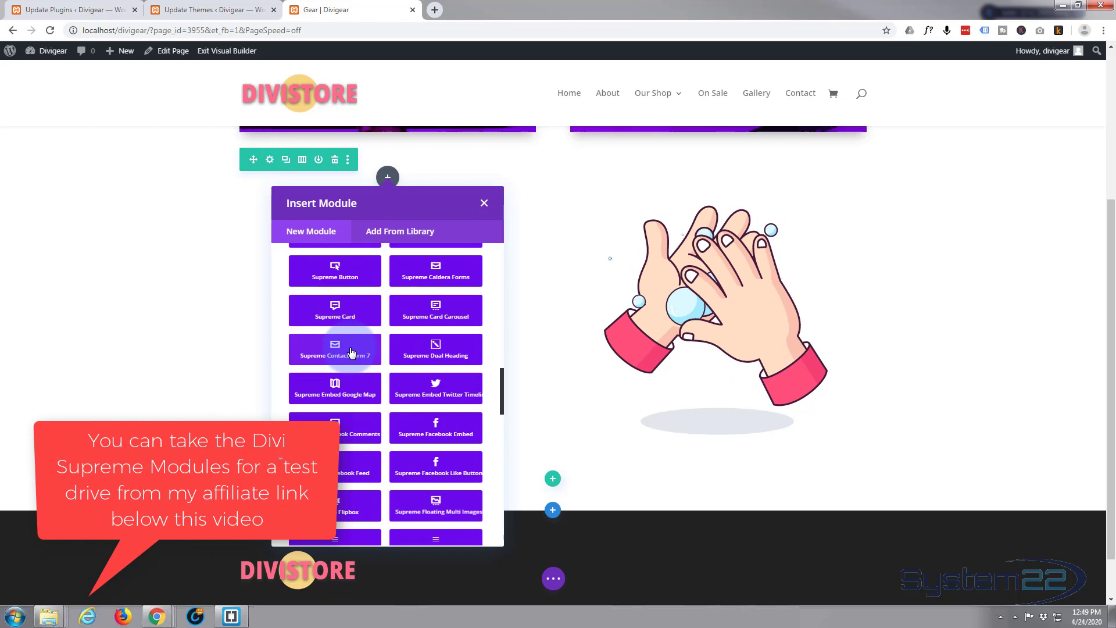
scroll(350, 346, "down", 6)
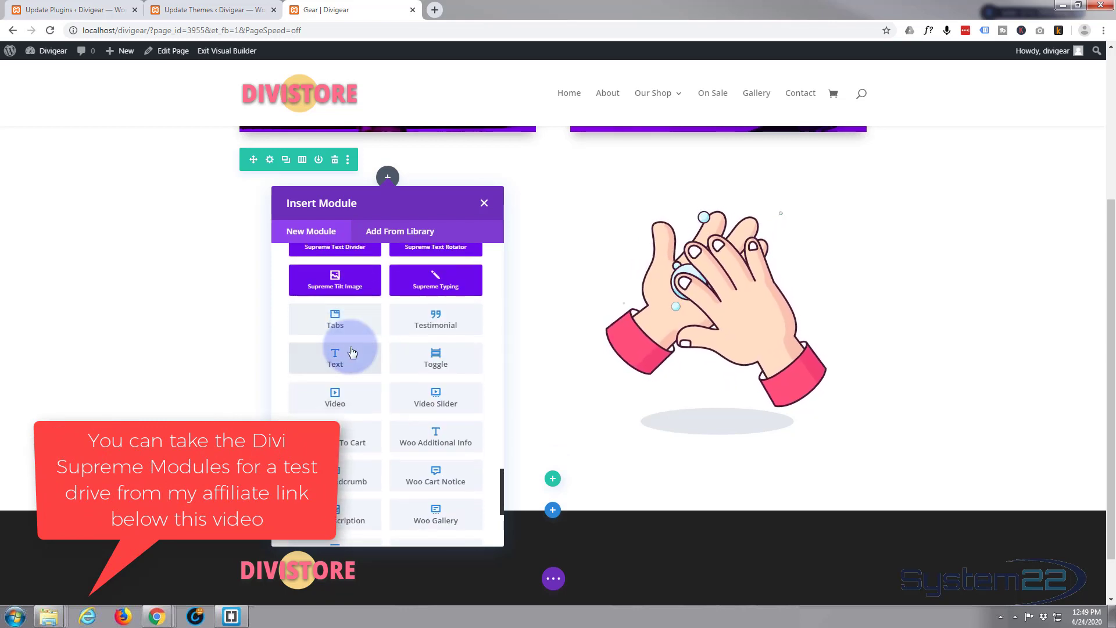
scroll(350, 346, "up", 4)
scroll(351, 350, "up", 4)
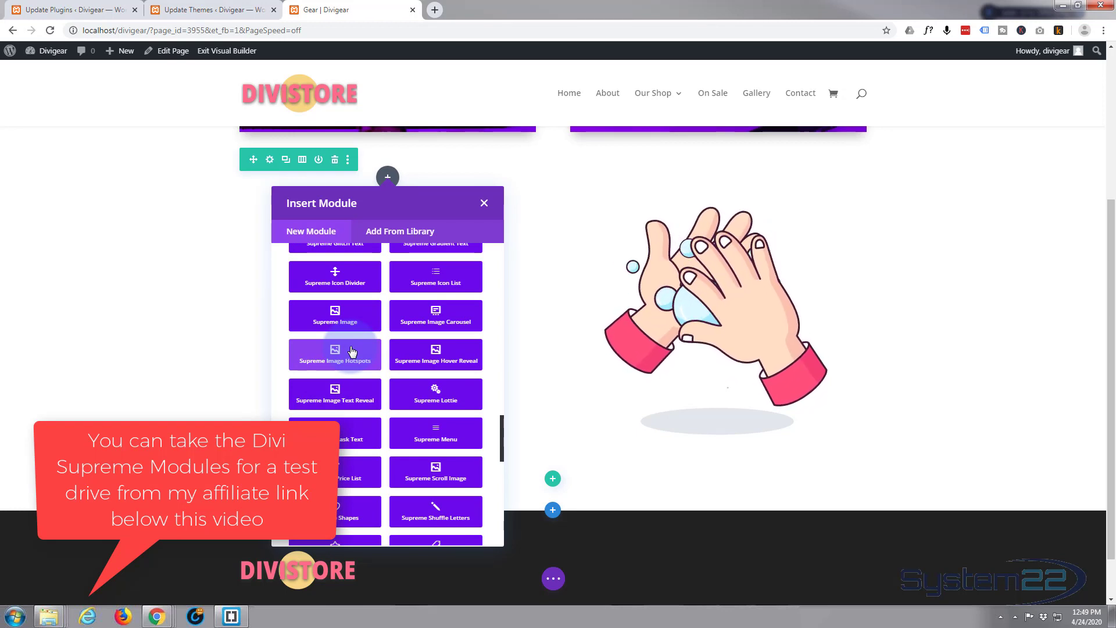
scroll(351, 350, "up", 1)
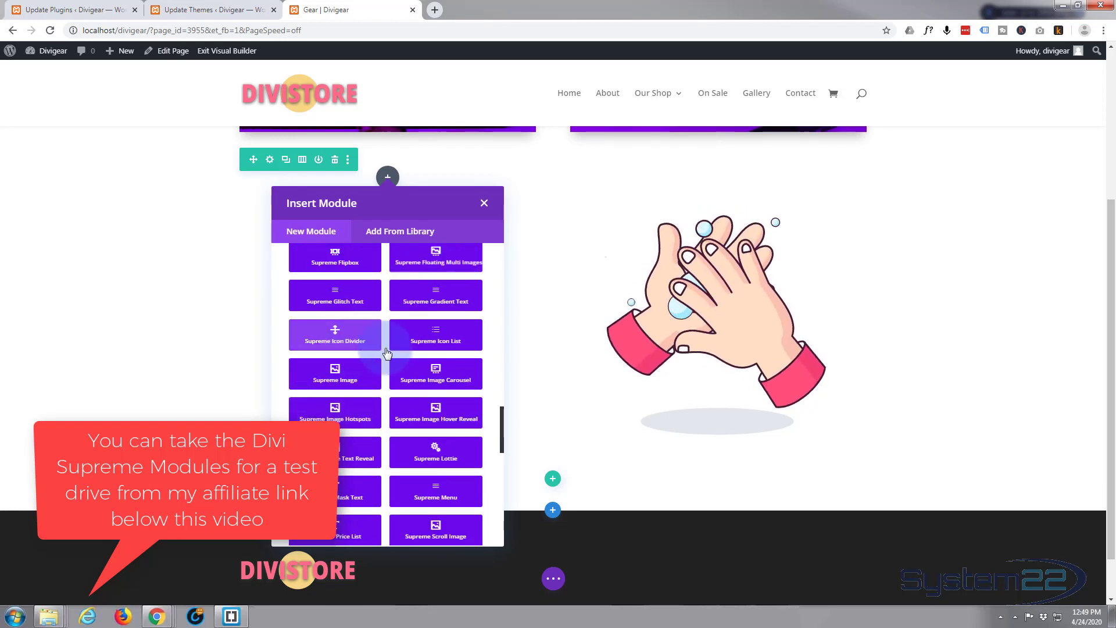
left_click(441, 343)
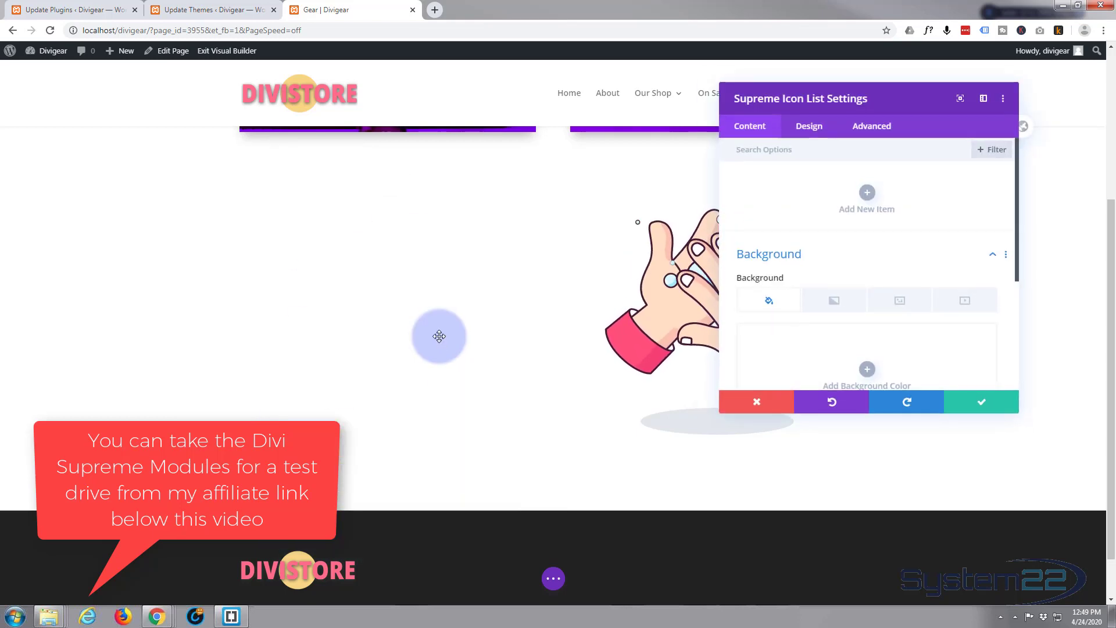
left_click_drag(927, 107, 840, 110)
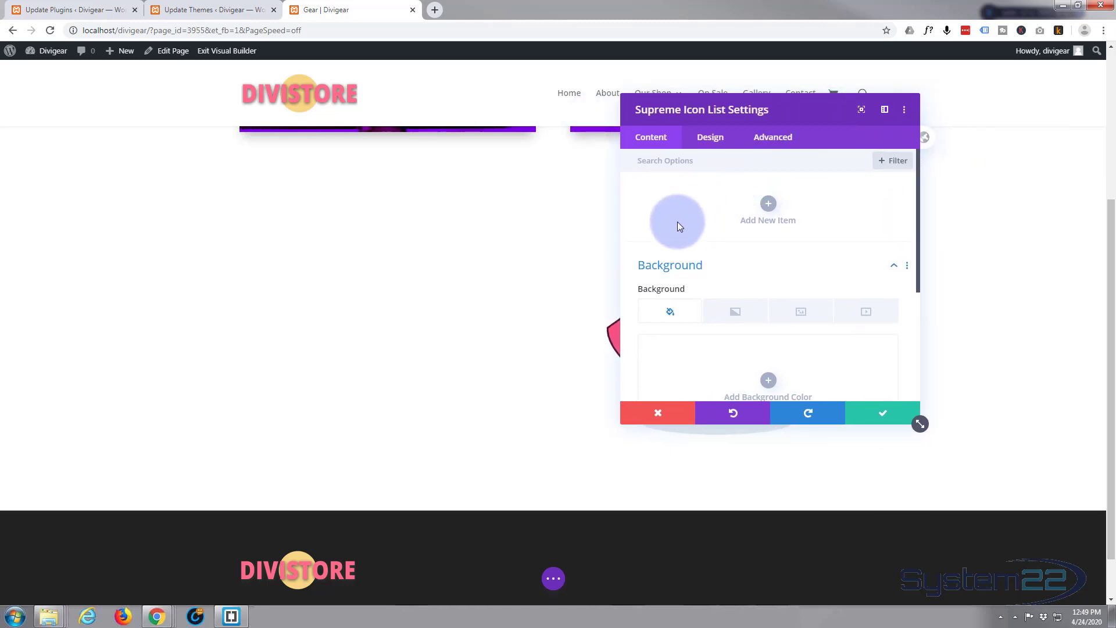
Add a new list item with the text 'My List Item Titlle'
left_click(768, 204)
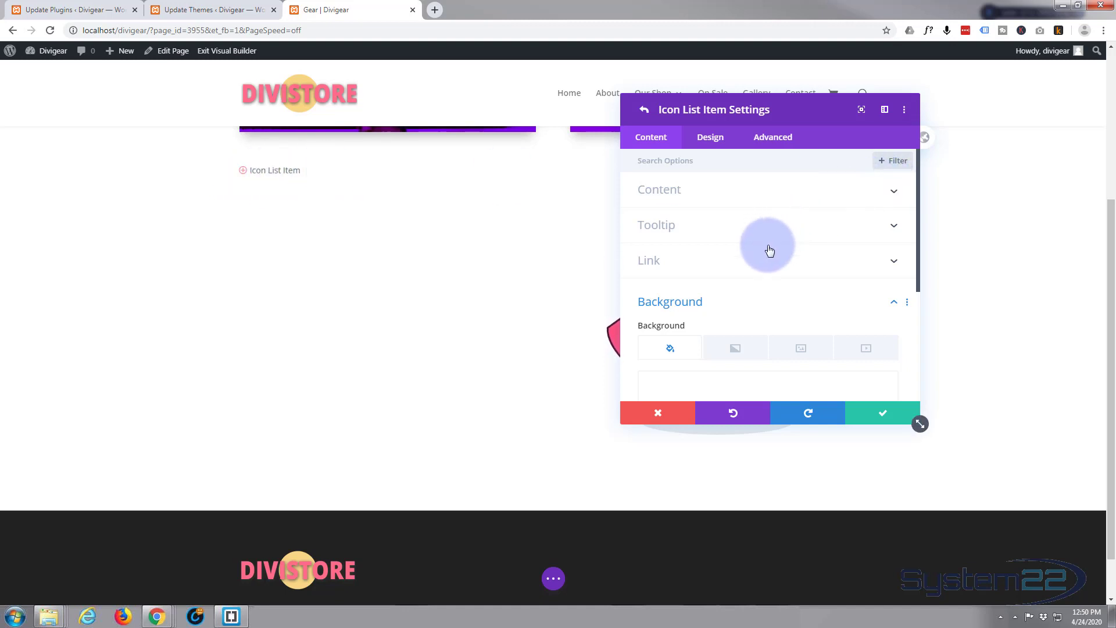
left_click(730, 192)
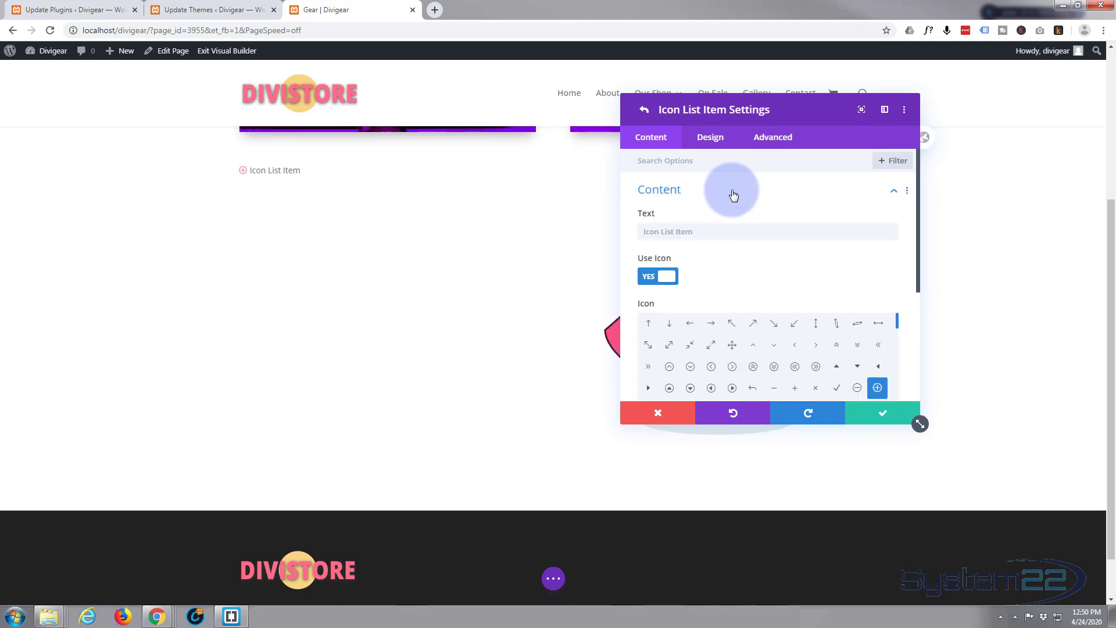
left_click(642, 230)
type("M")
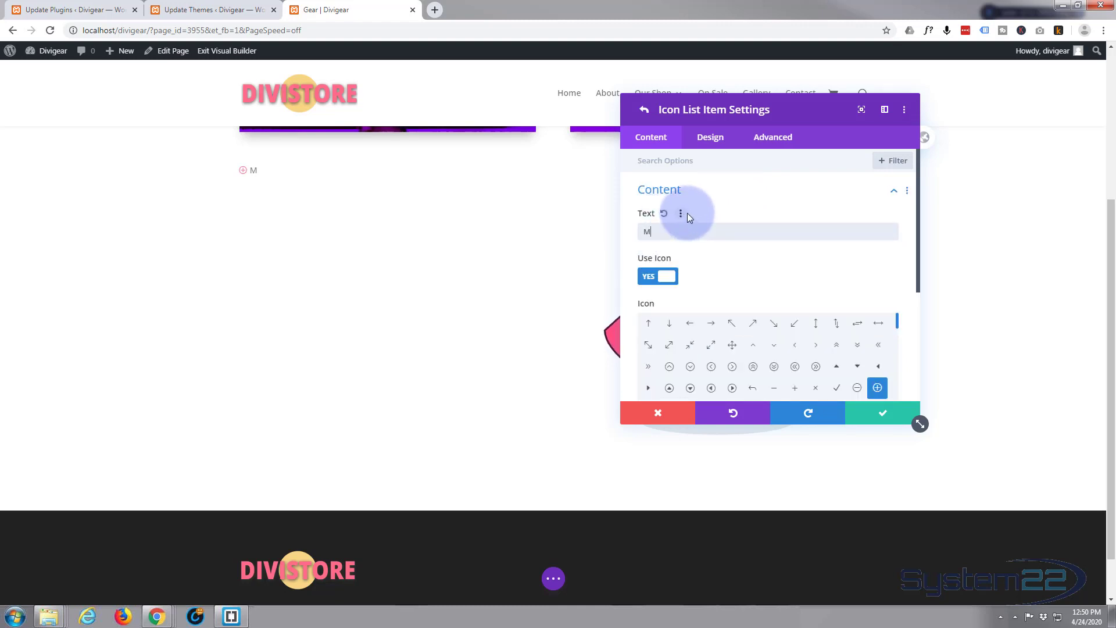
type("y List Item Titlle")
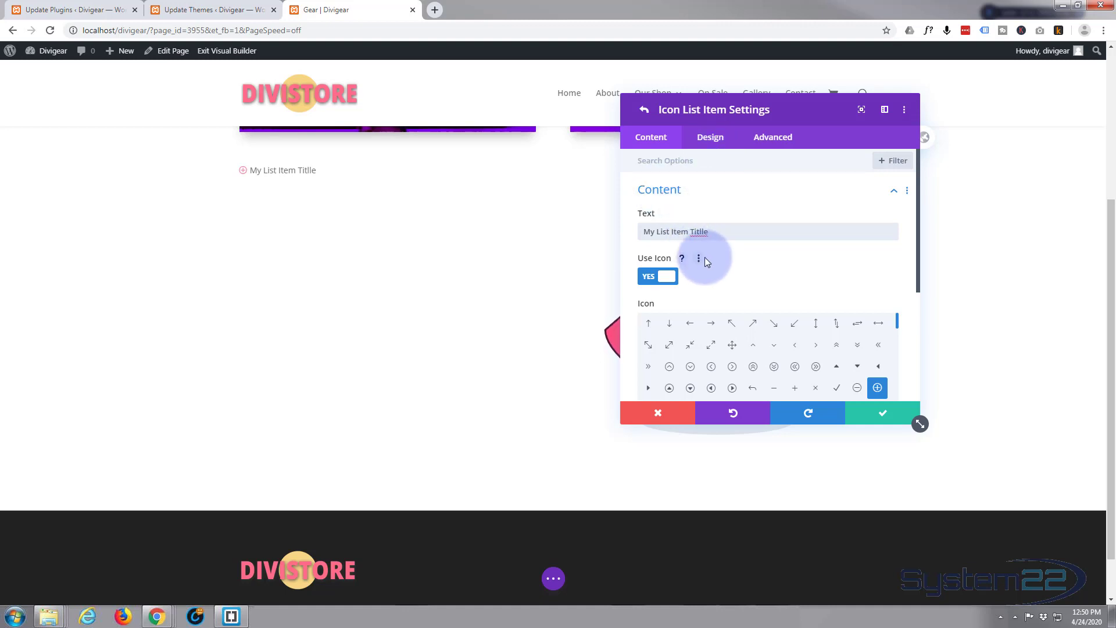
Replace the item's default icon with a different icon from the grid
left_click(658, 278)
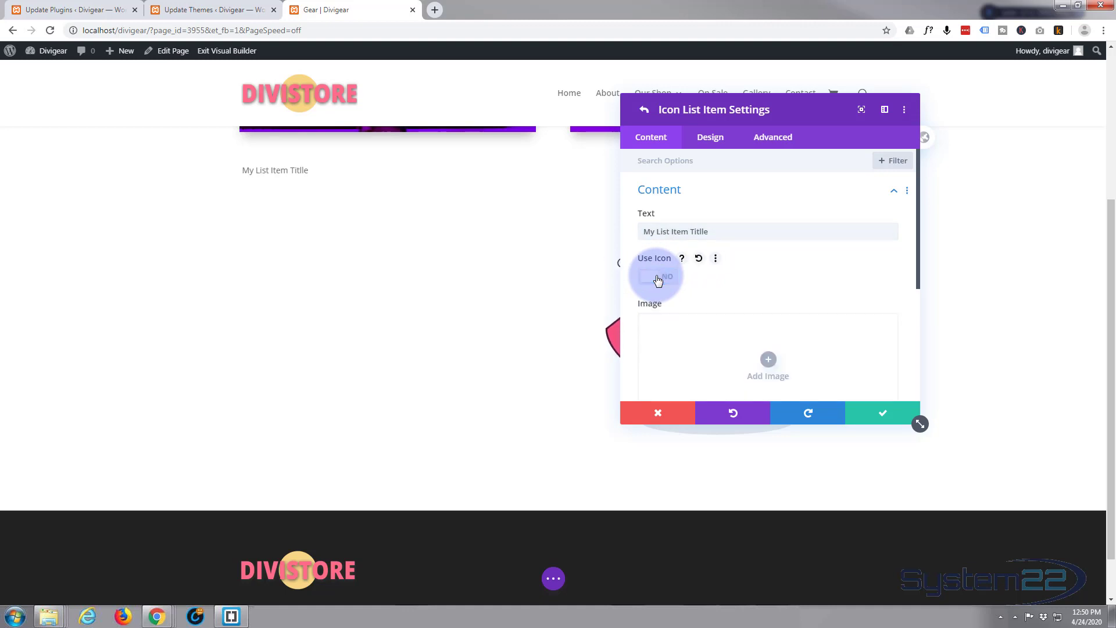
left_click(658, 279)
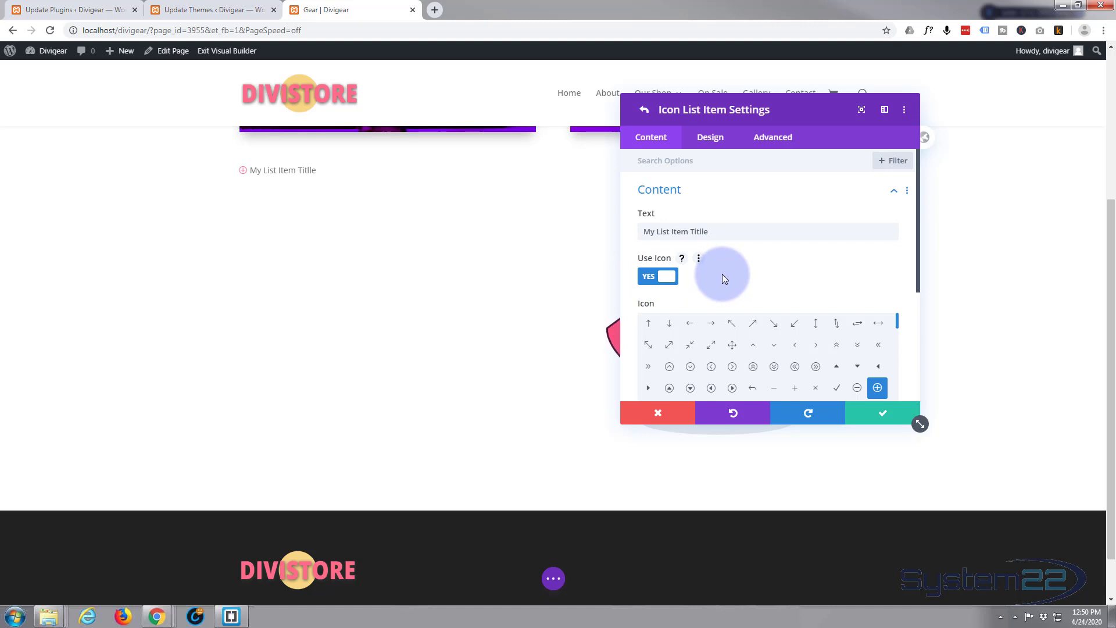
scroll(723, 273, "down", 5)
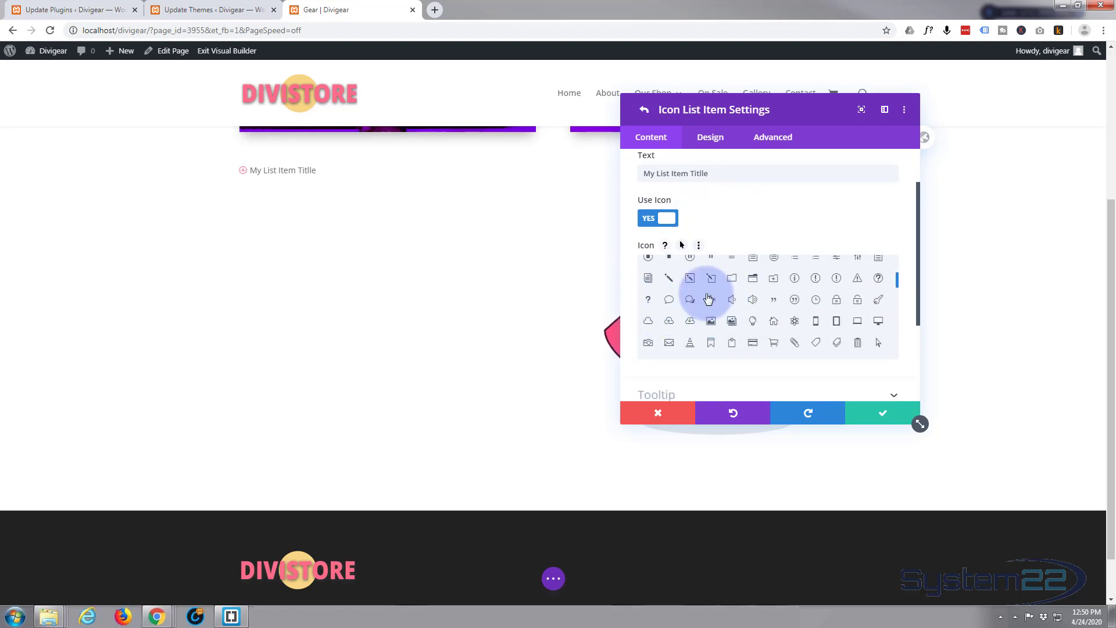
left_click(690, 284)
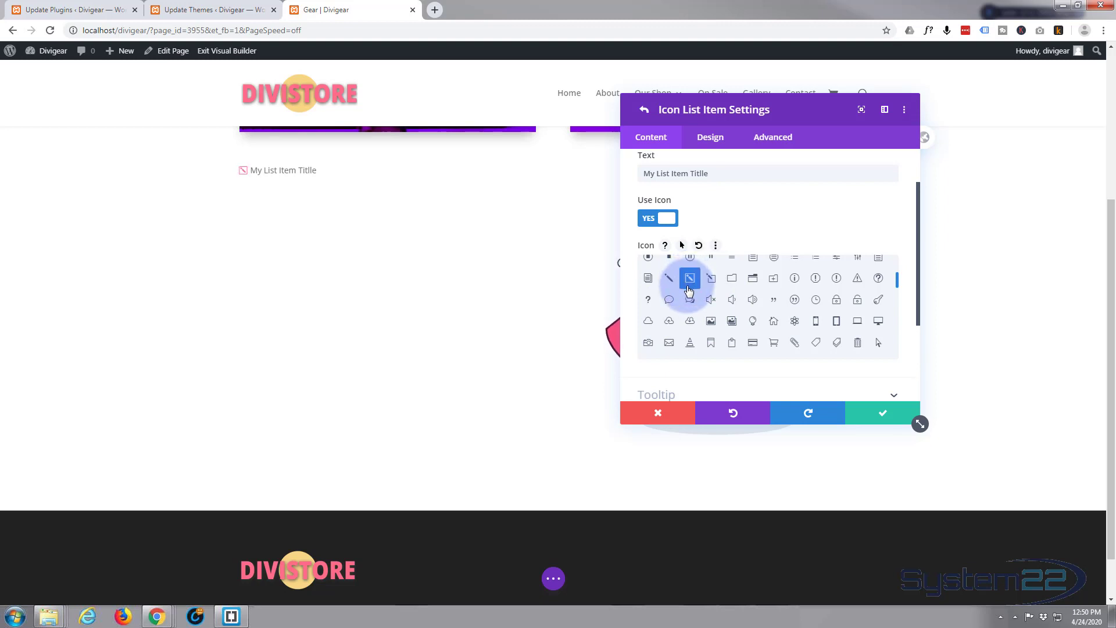
scroll(721, 289, "down", 5)
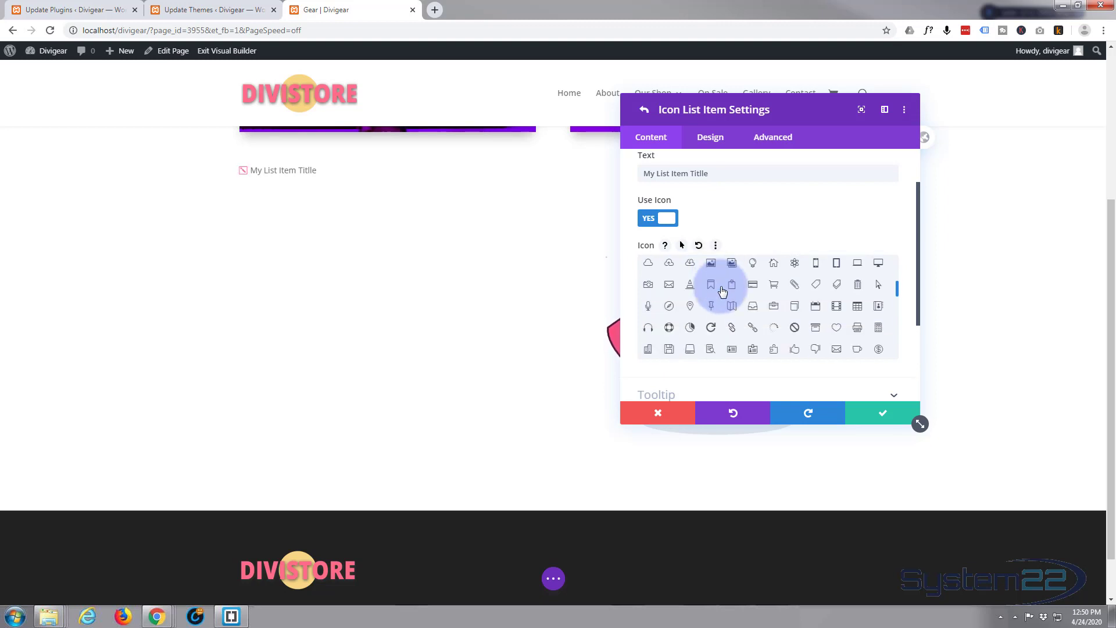
scroll(825, 361, "down", 4)
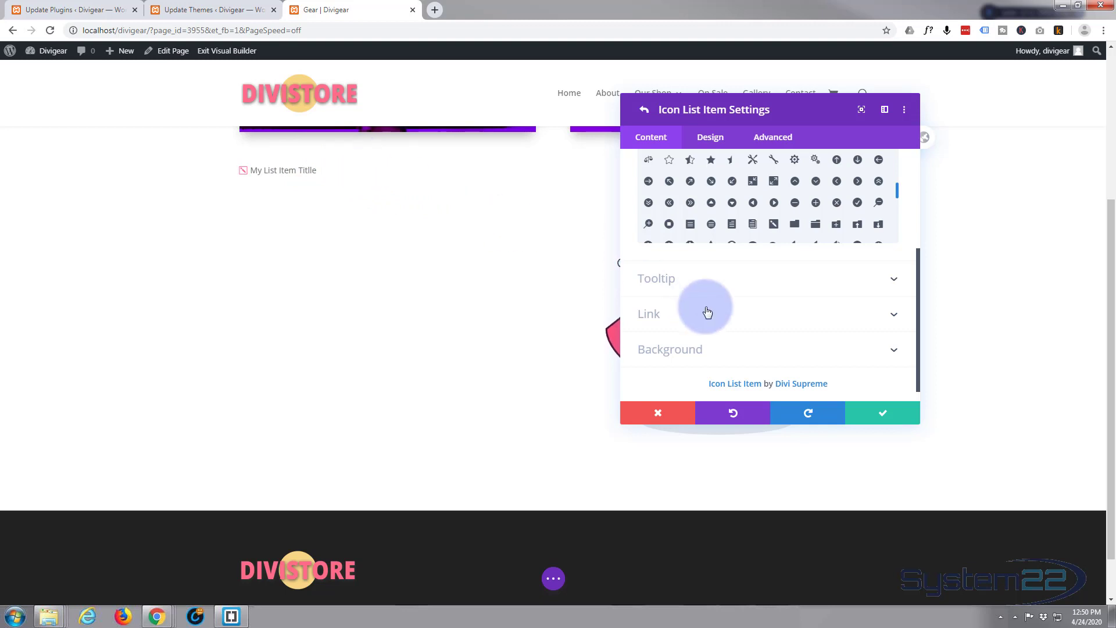
Enable the item's tooltip with the text 'This is my tooltip'
left_click(747, 285)
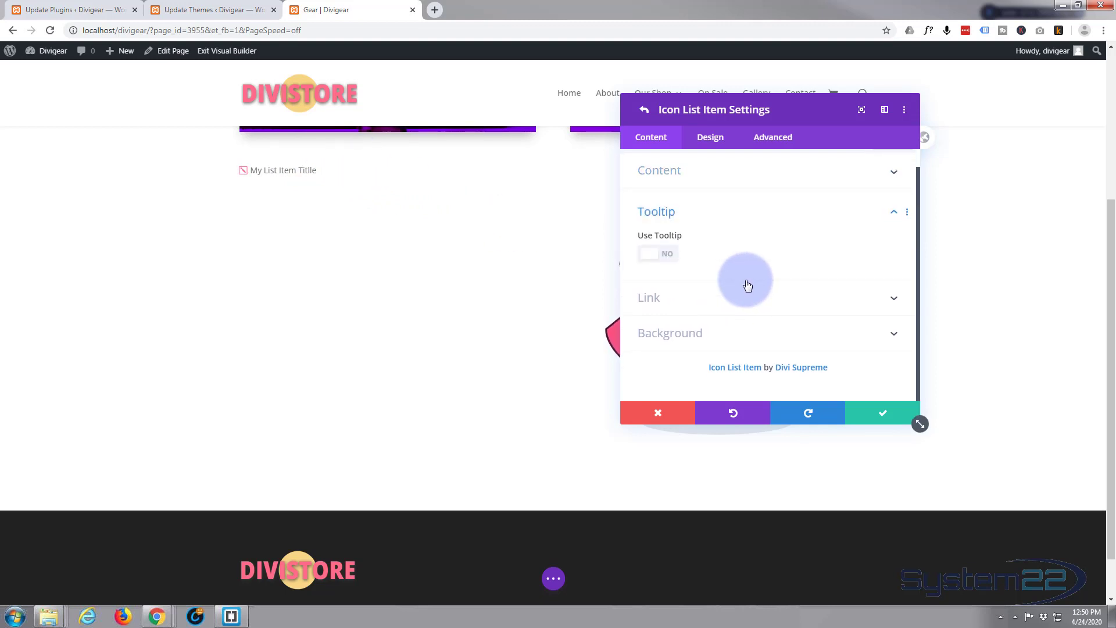
left_click(661, 256)
scroll(726, 260, "down", 2)
left_click(672, 214)
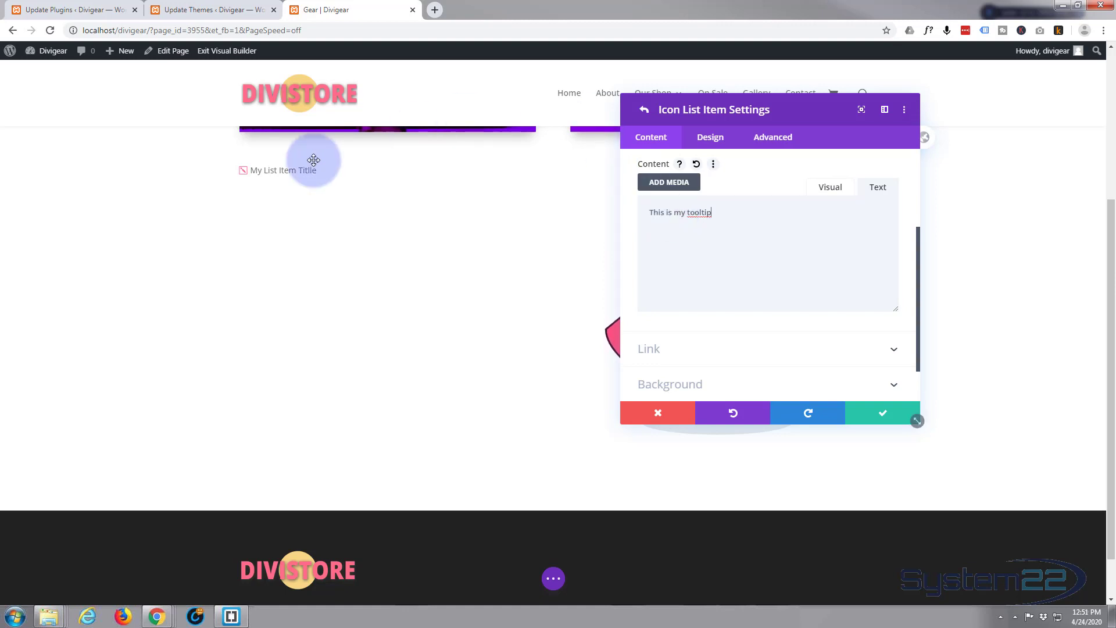
mouse_move(294, 177)
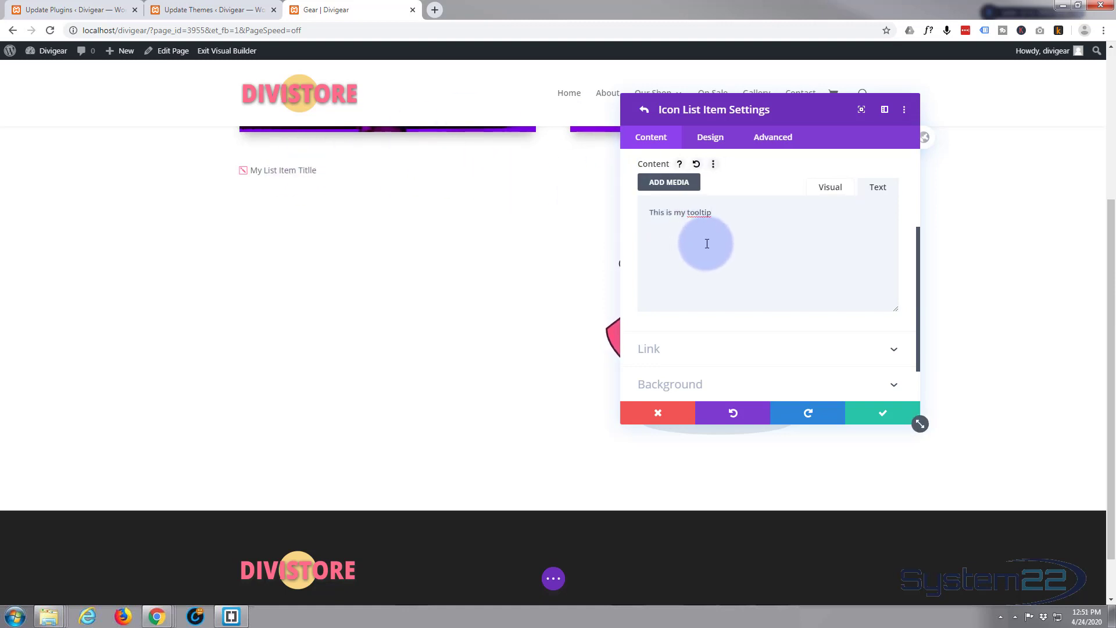
left_click(715, 350)
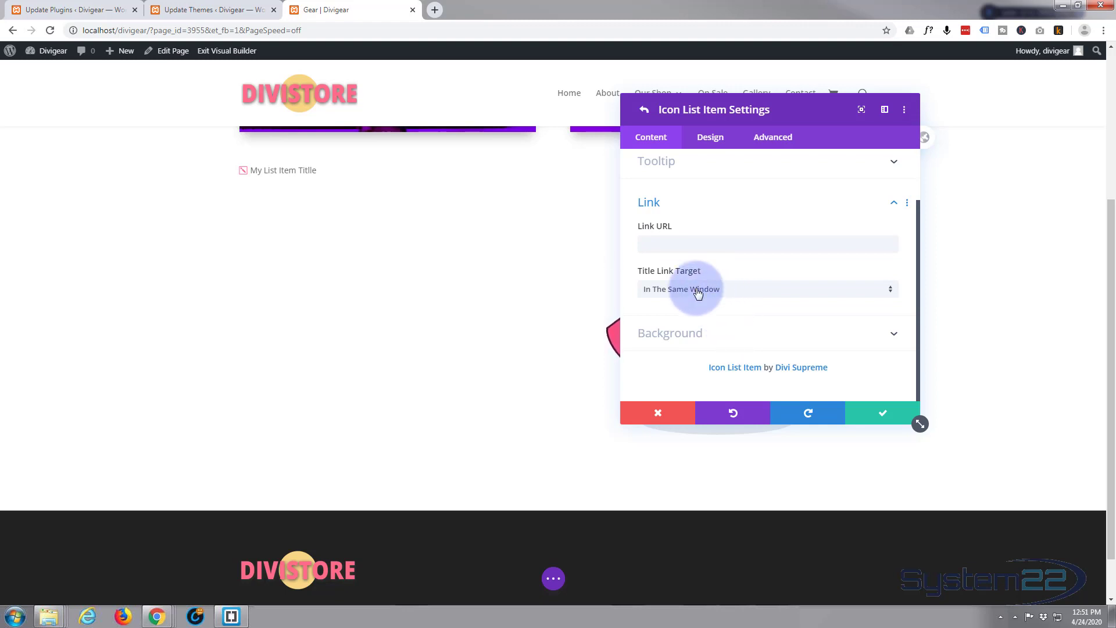
Make the item's icon purple and increase its font size from 14px to 20px
left_click(713, 140)
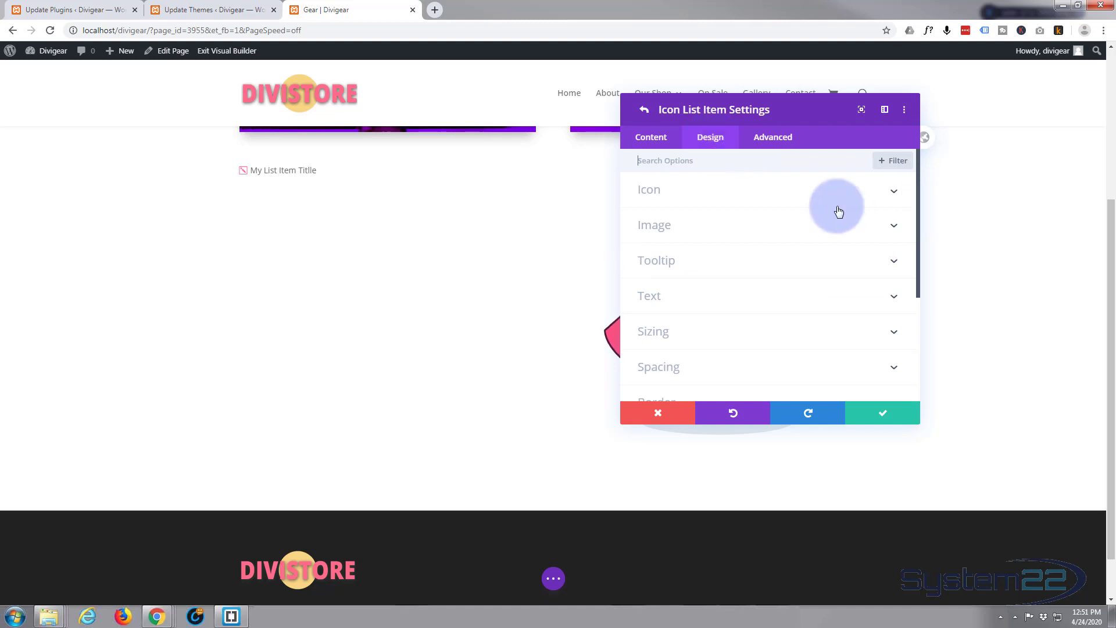
left_click(760, 197)
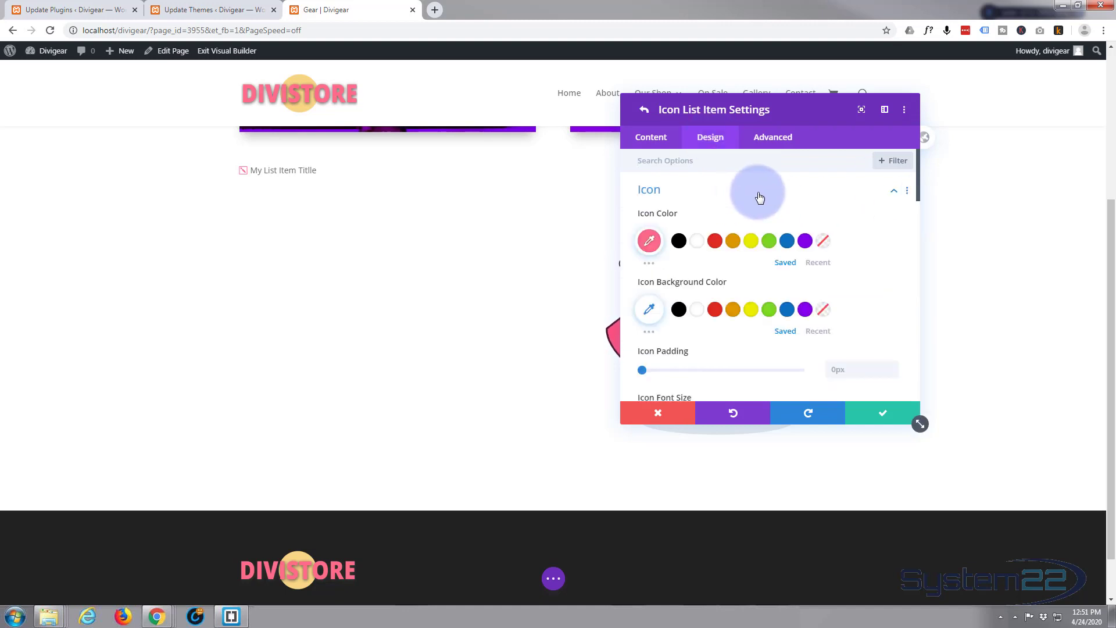
left_click(804, 242)
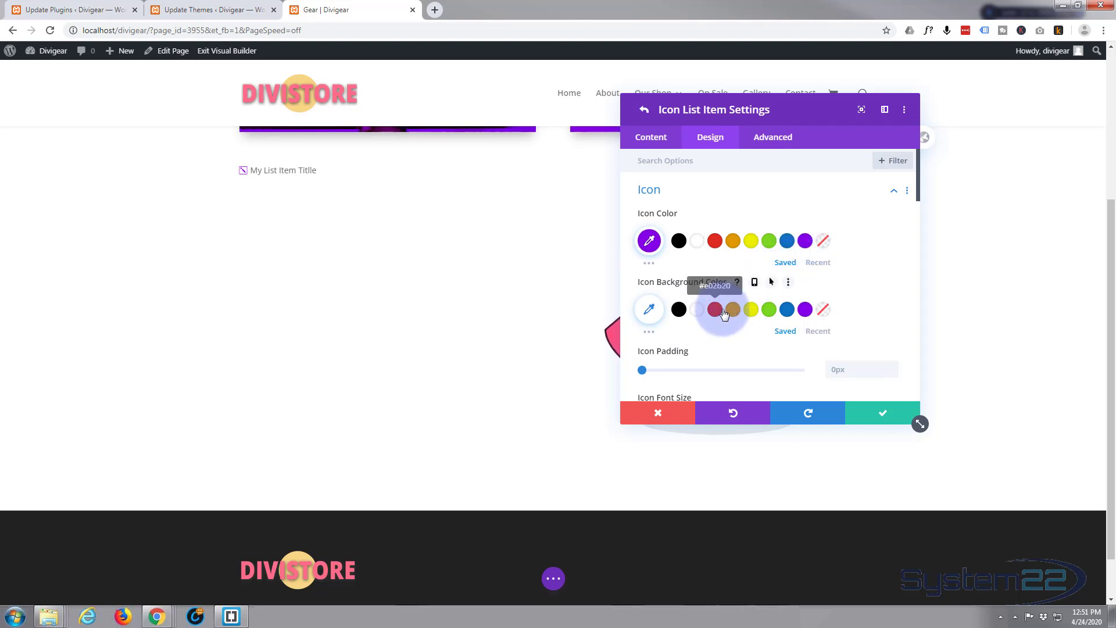
scroll(722, 309, "down", 2)
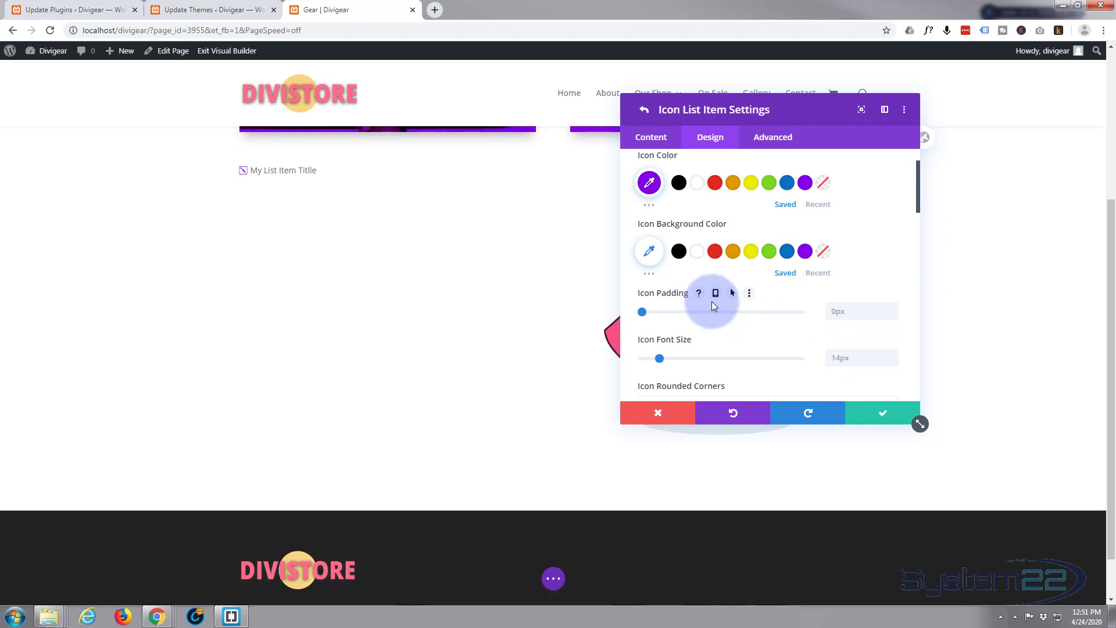
scroll(706, 299, "down", 2)
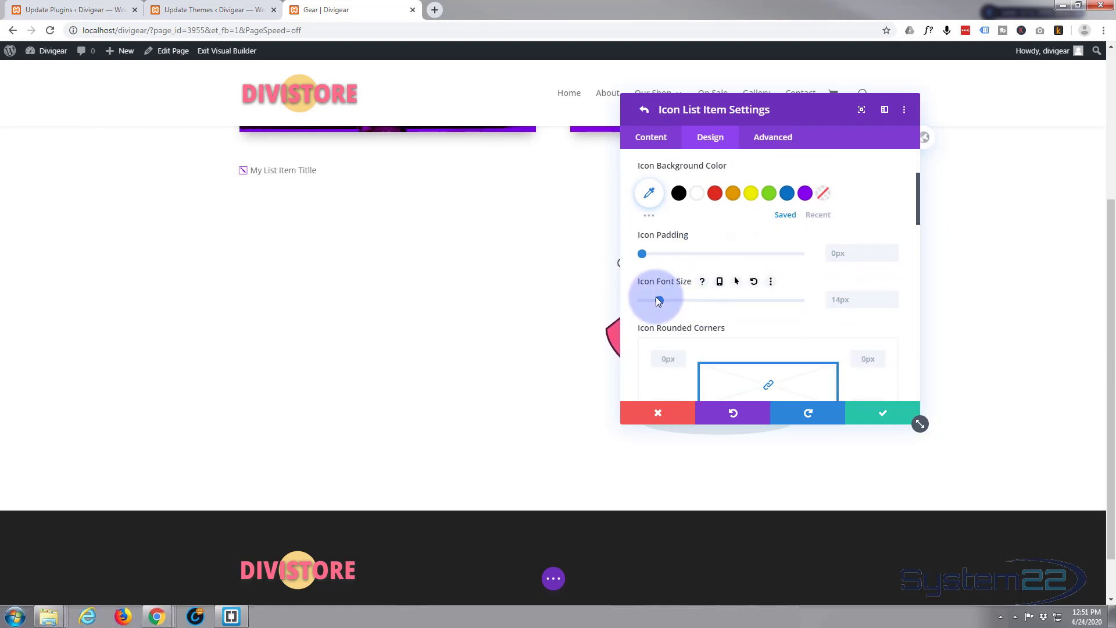
left_click_drag(659, 301, 667, 297)
scroll(719, 293, "down", 2)
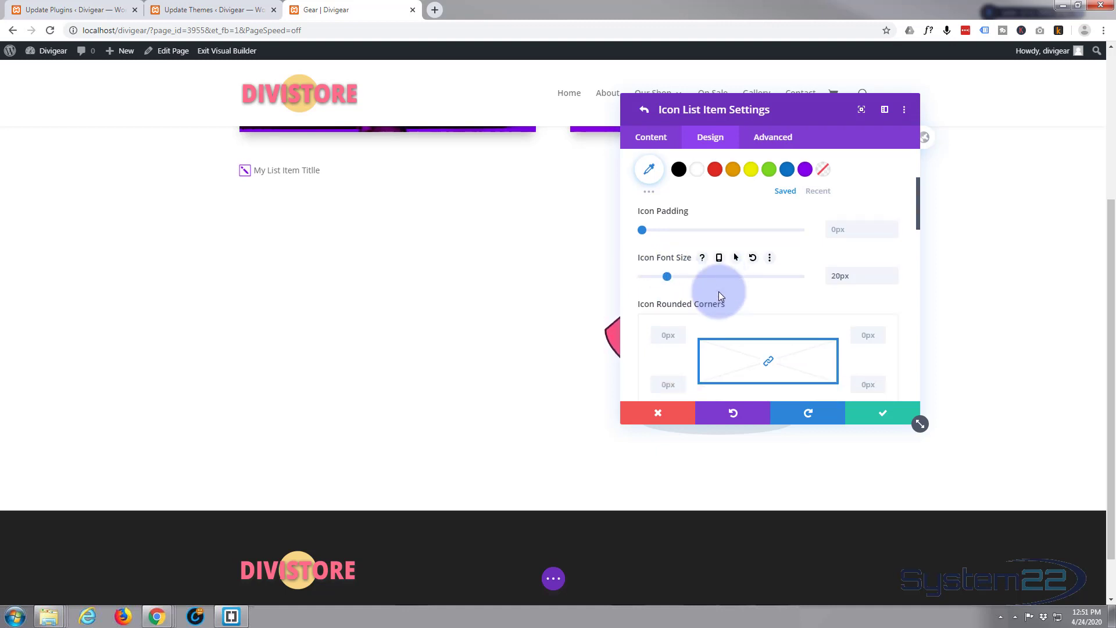
scroll(719, 291, "down", 3)
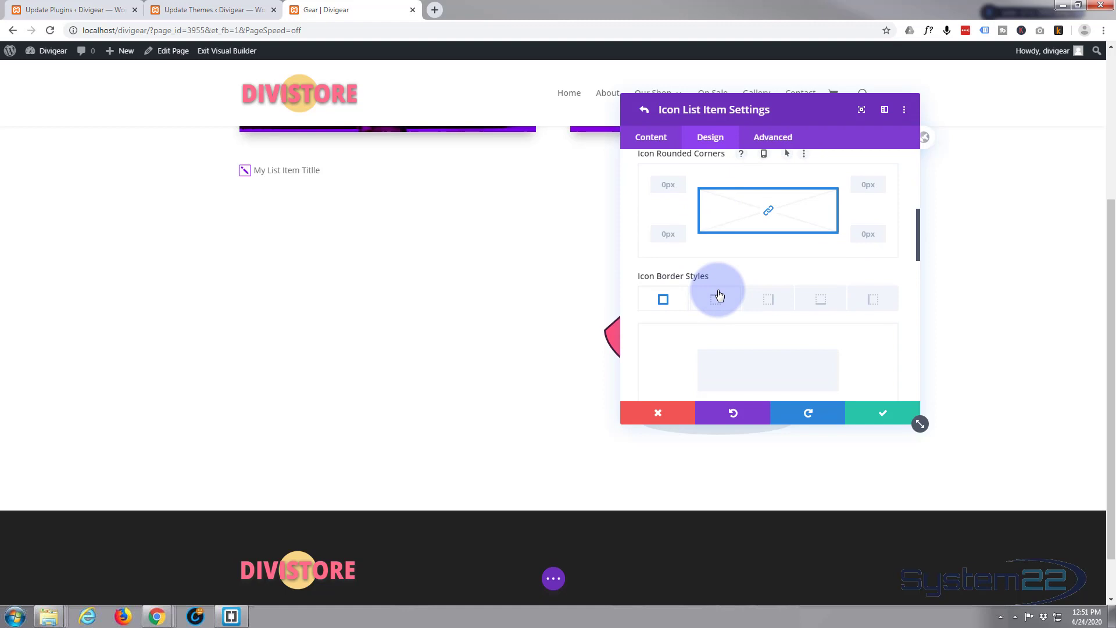
scroll(718, 291, "down", 8)
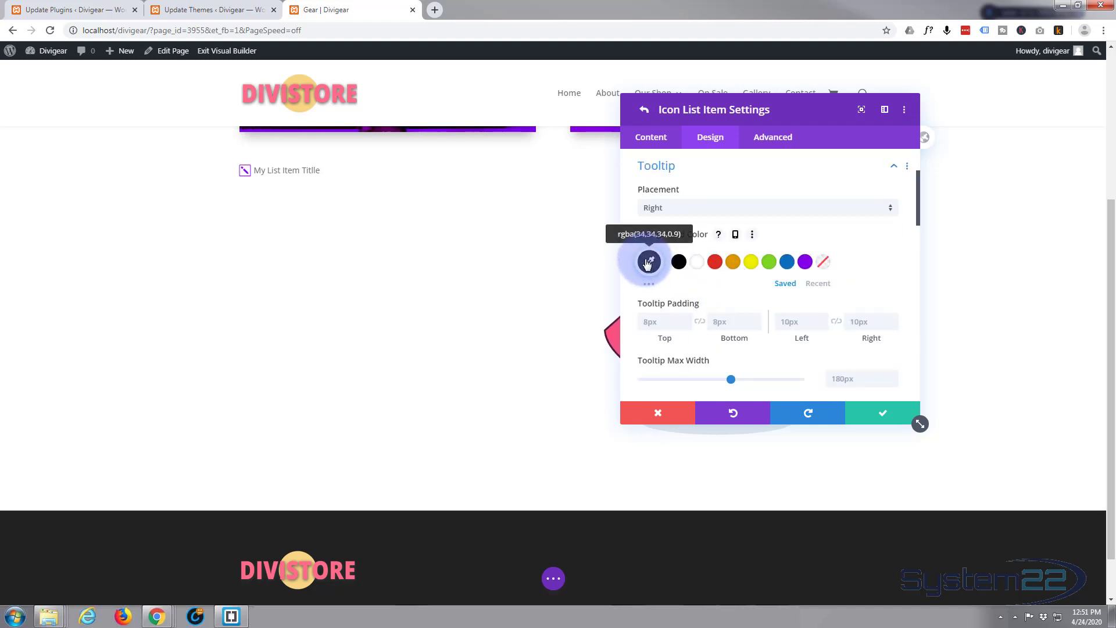
Change the tooltip's background color to the purple swatch
mouse_move(304, 177)
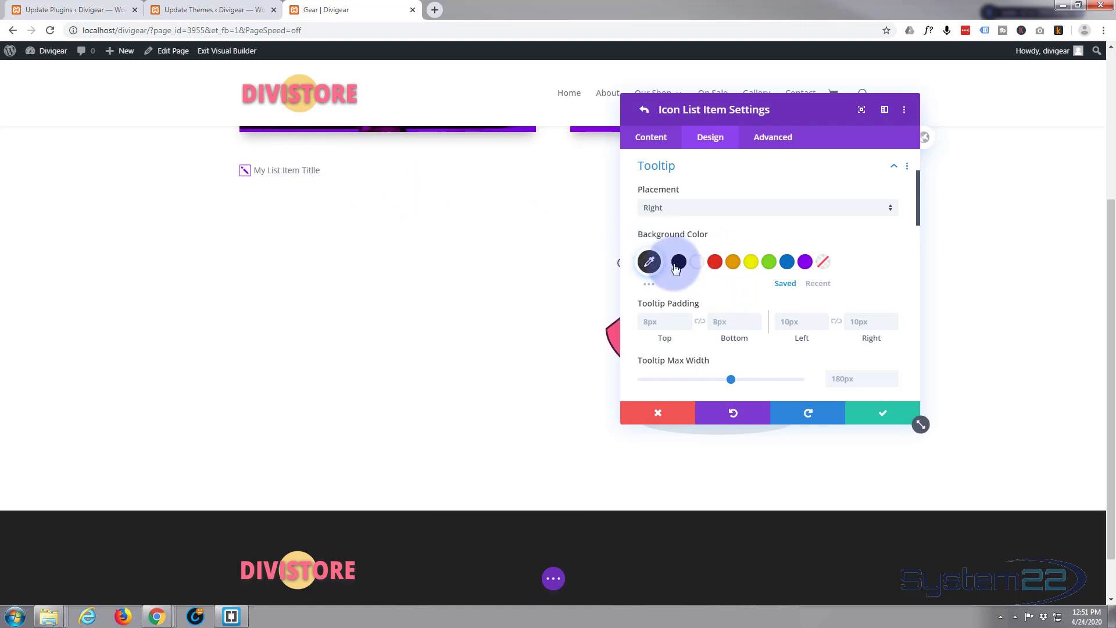
left_click(806, 263)
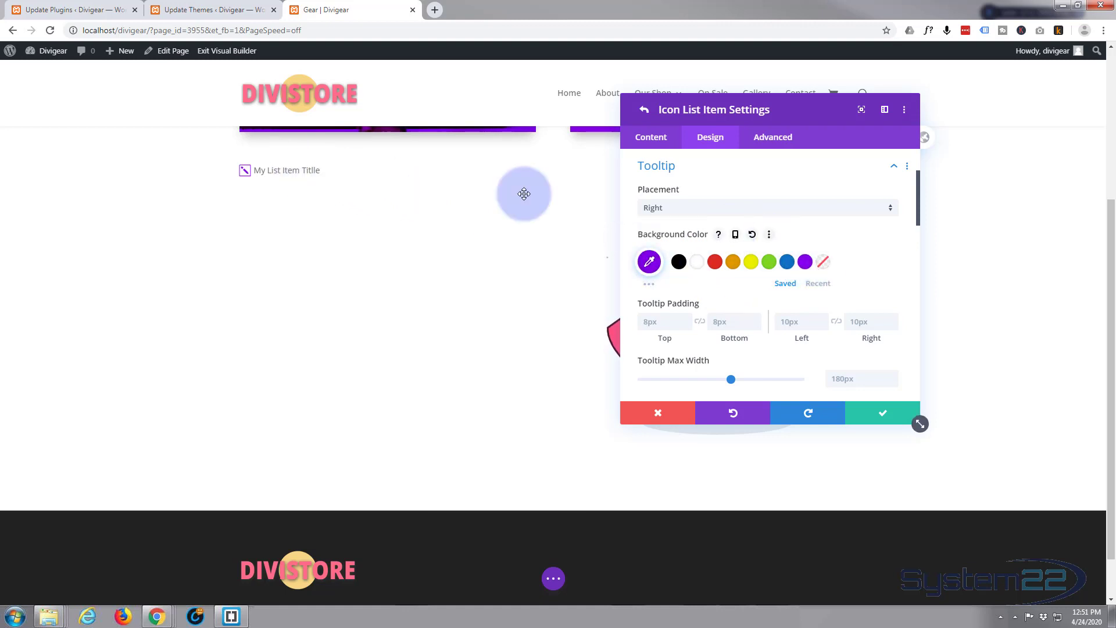
mouse_move(311, 176)
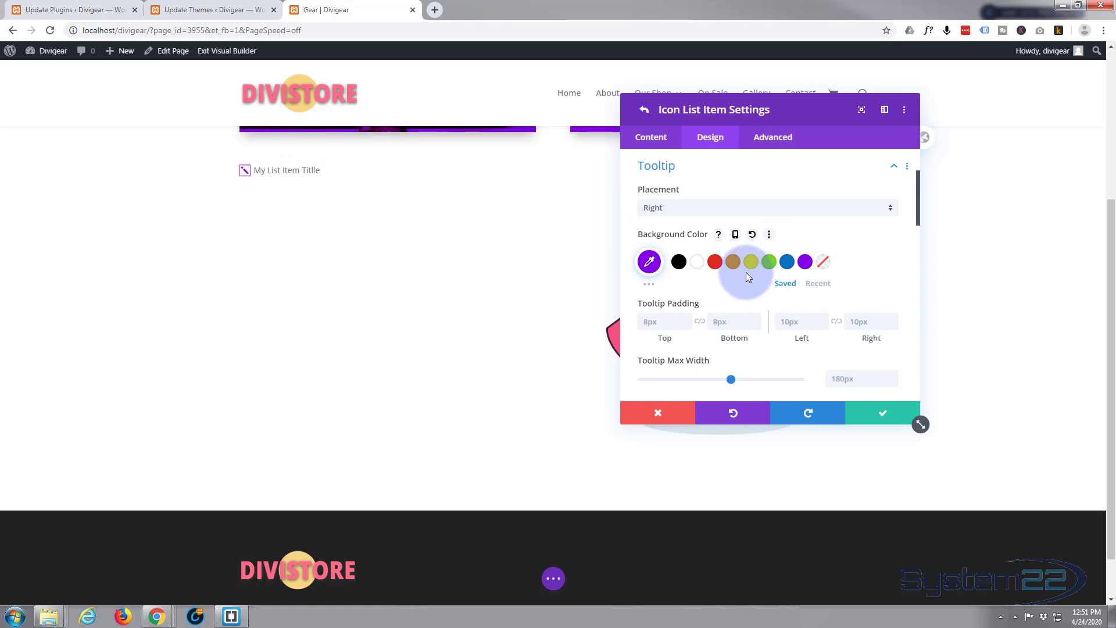
scroll(739, 281, "down", 1)
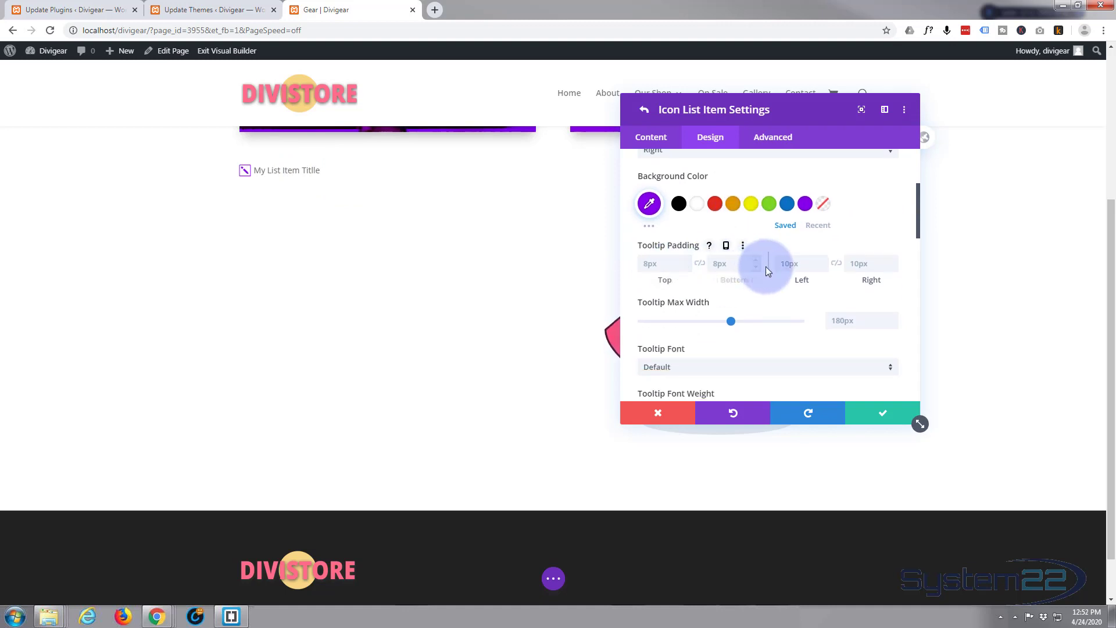
scroll(794, 288, "down", 4)
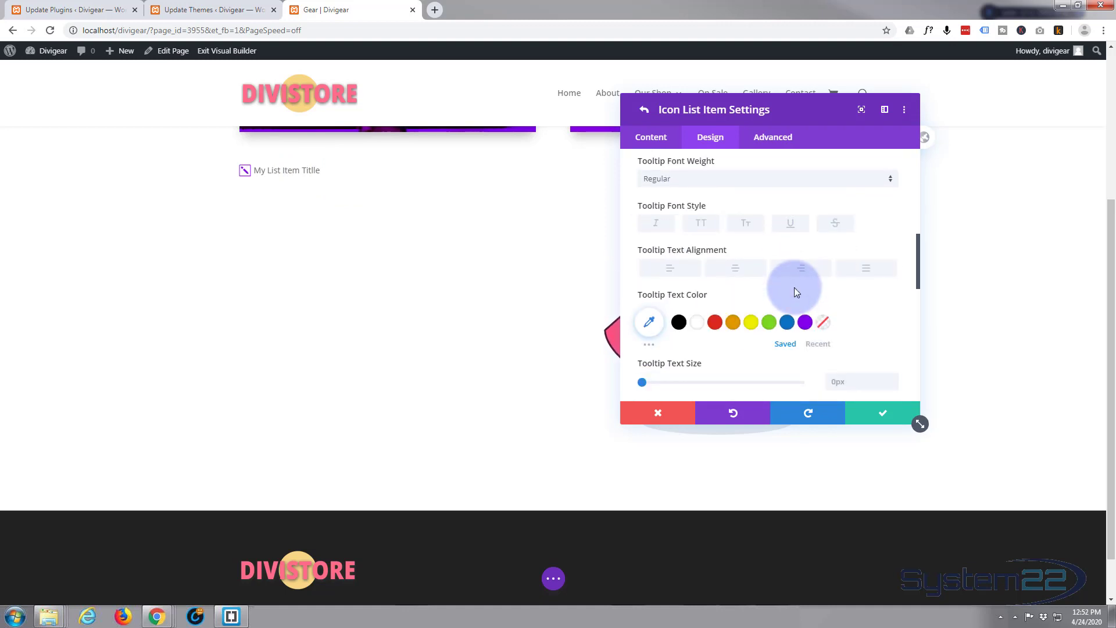
scroll(794, 286, "down", 1)
scroll(794, 285, "down", 2)
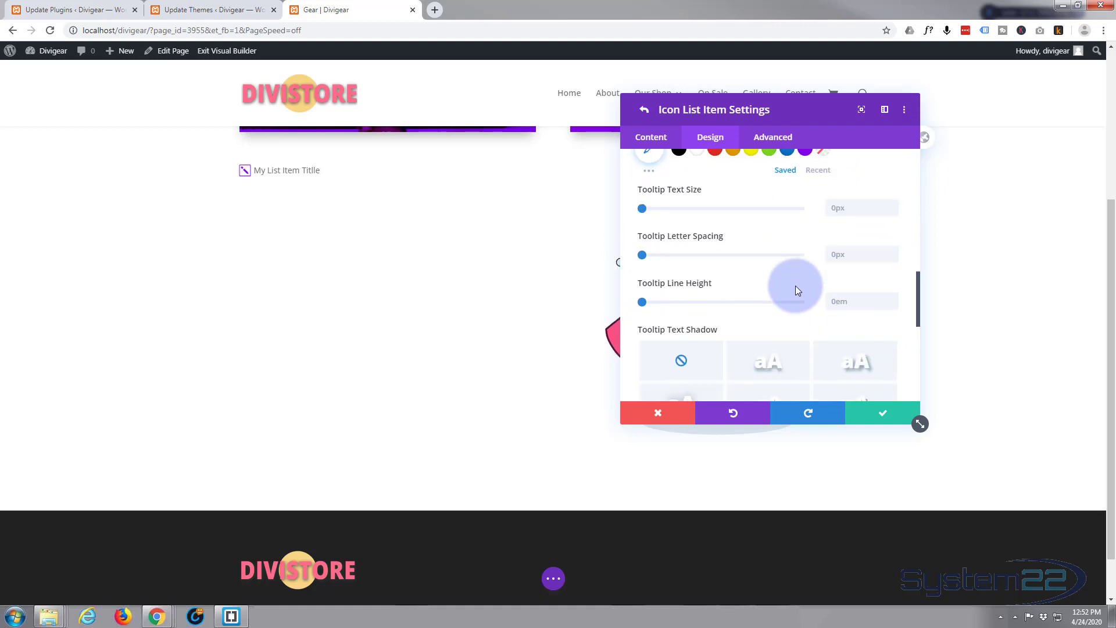
scroll(795, 289, "down", 5)
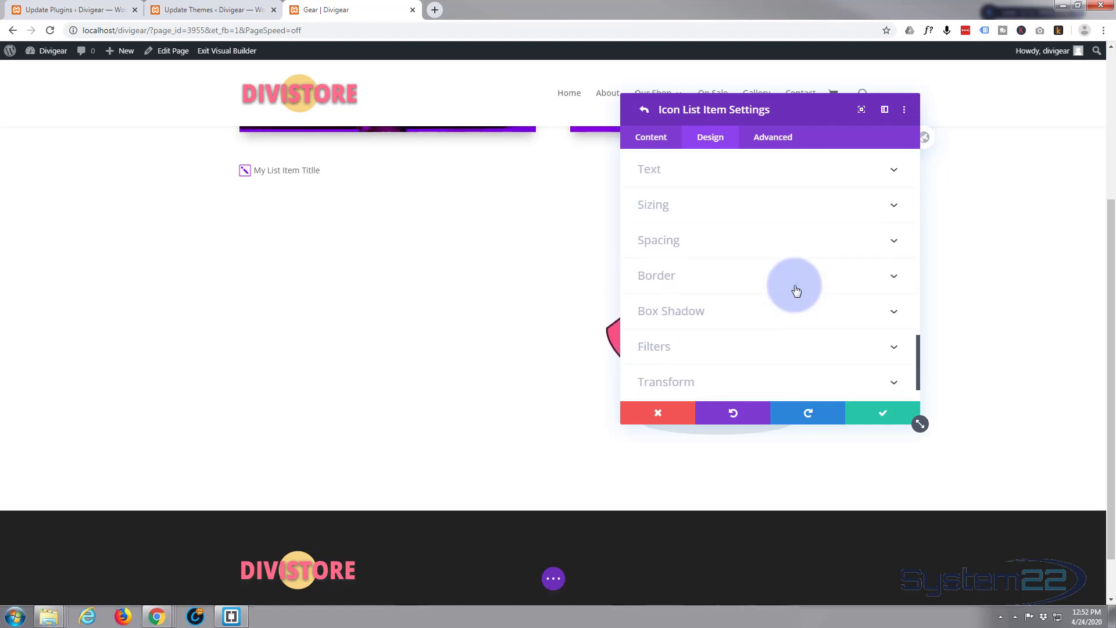
Style the item text with a 15px indent, blue color, Semi Bold, uppercase, then save
left_click(730, 177)
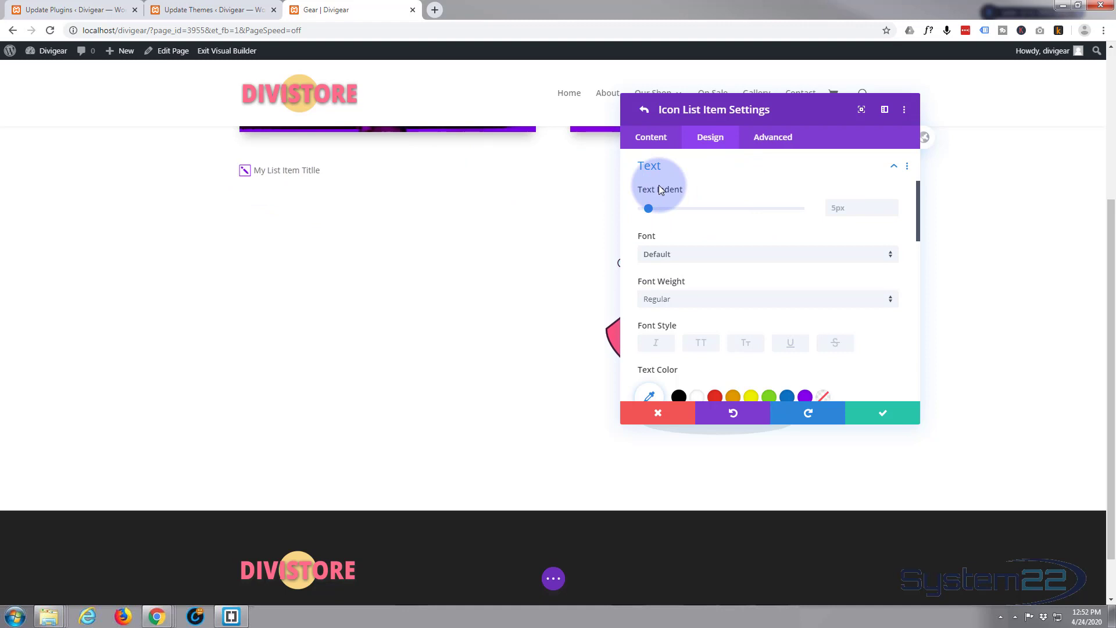
left_click_drag(643, 204, 665, 207)
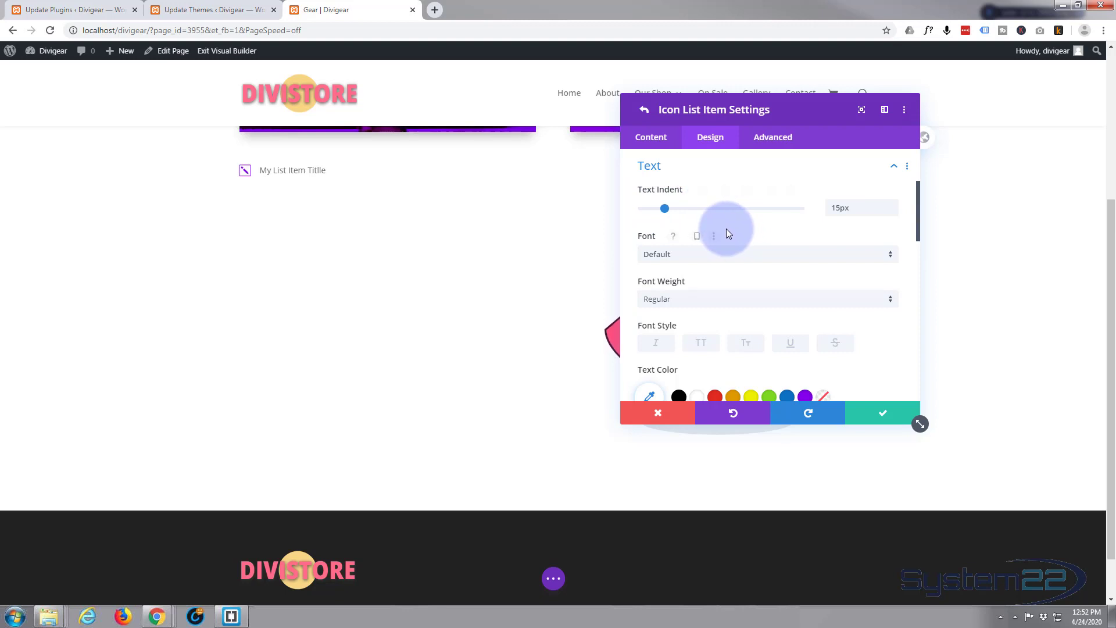
scroll(726, 229, "down", 1)
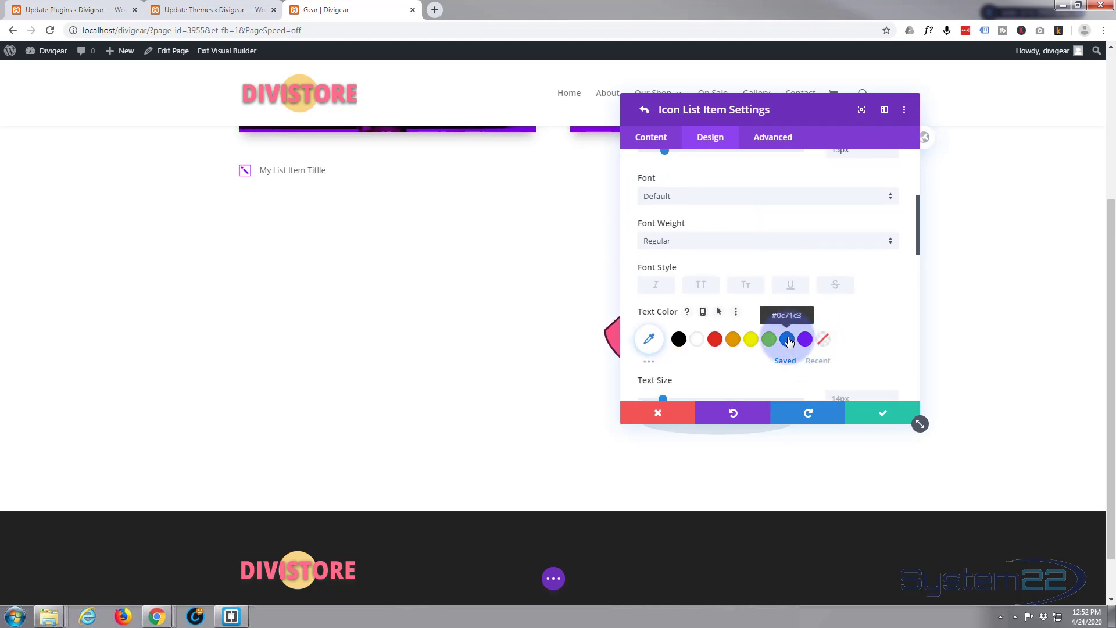
left_click(788, 340)
left_click(710, 241)
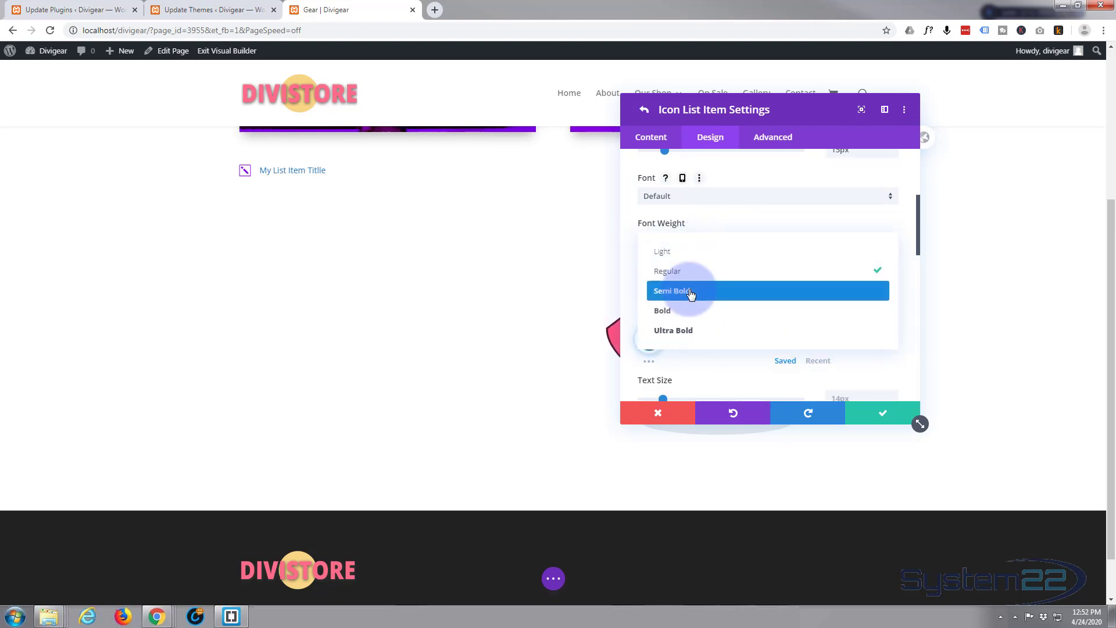
left_click(692, 292)
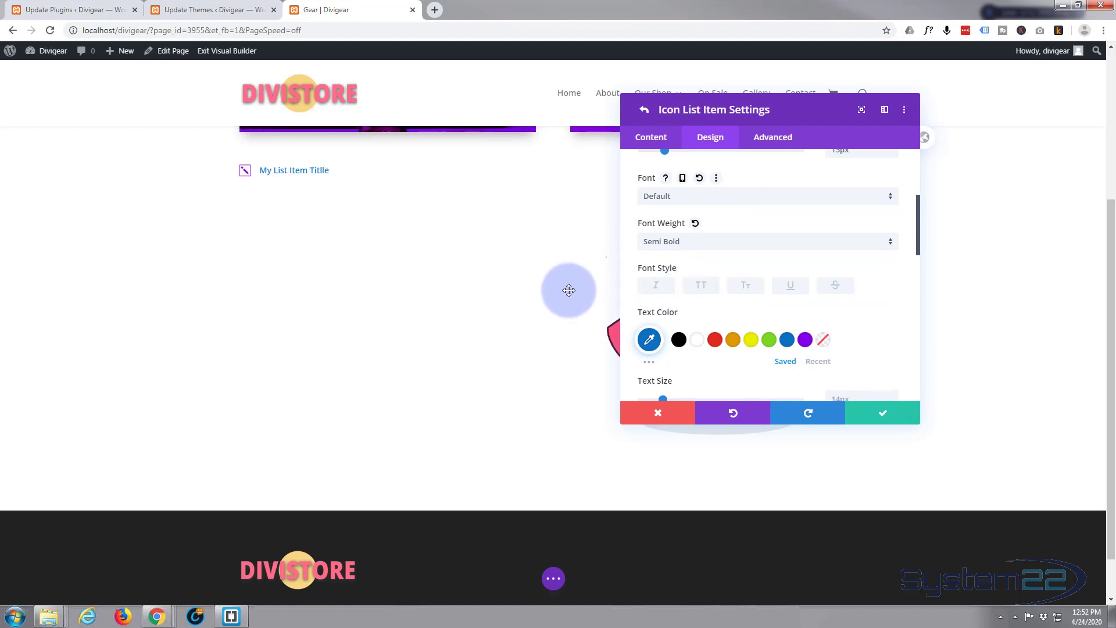
left_click(707, 287)
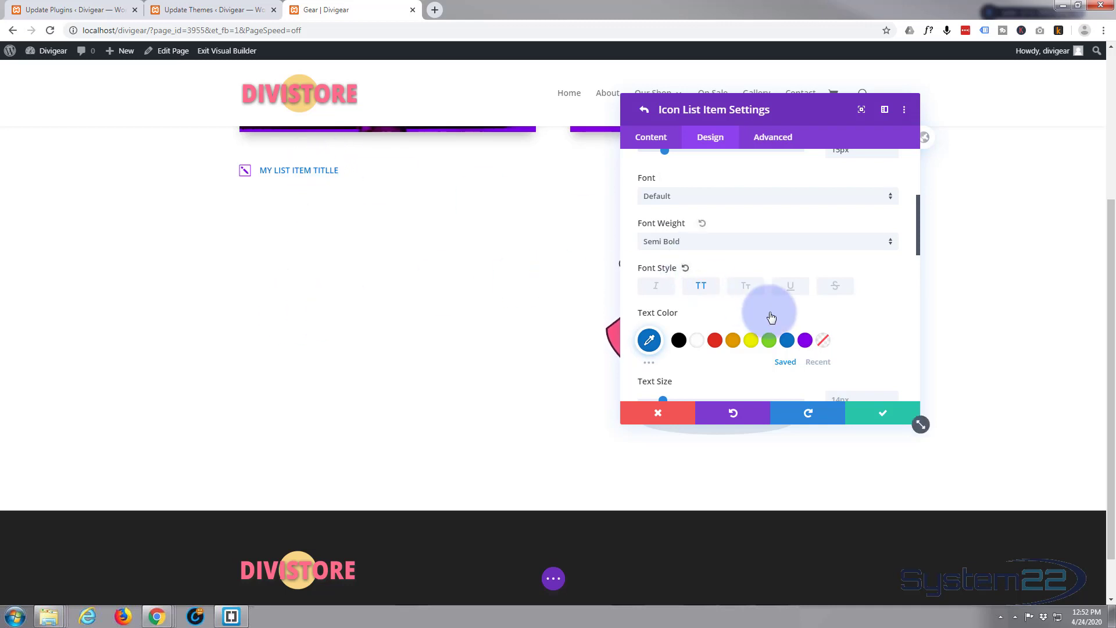
left_click(888, 414)
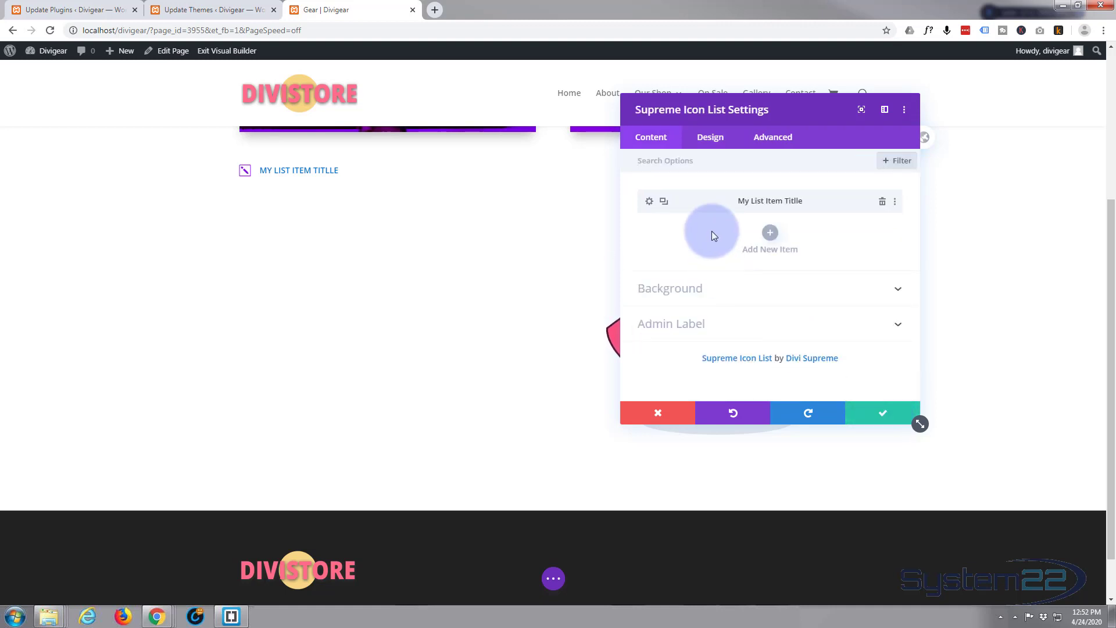
Duplicate the first list item five times
left_click(663, 202)
left_click(664, 202)
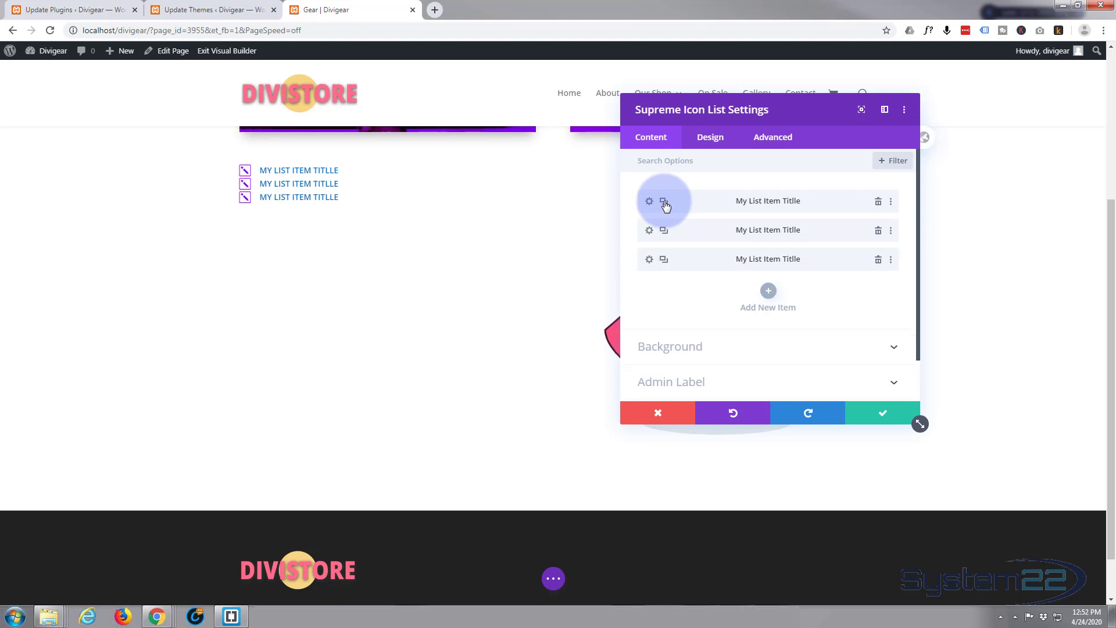
left_click(664, 202)
left_click(664, 201)
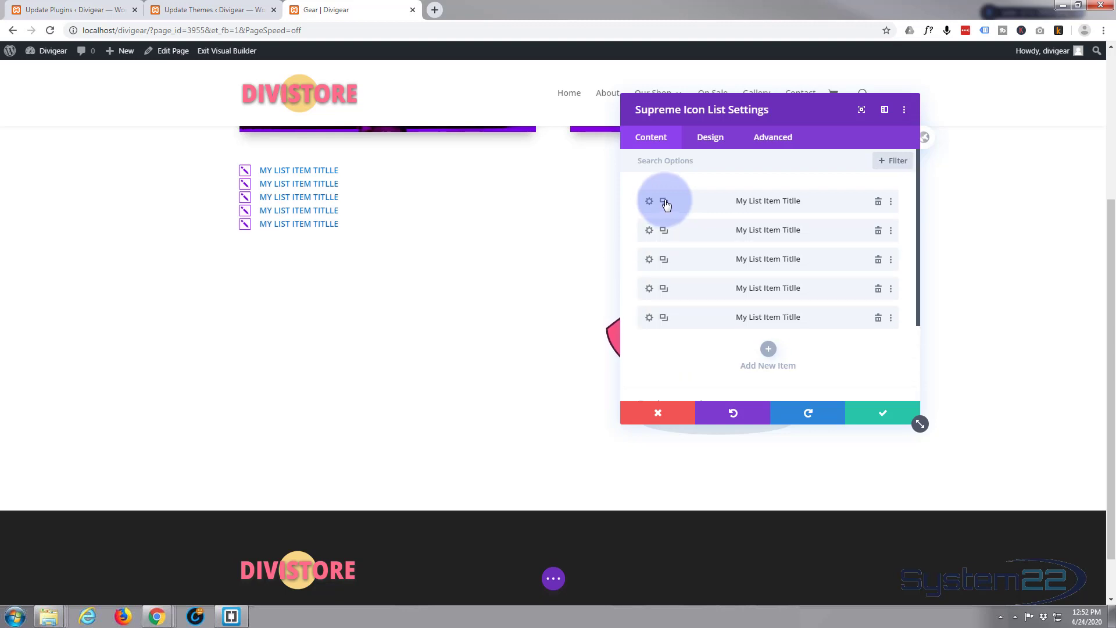
left_click(663, 202)
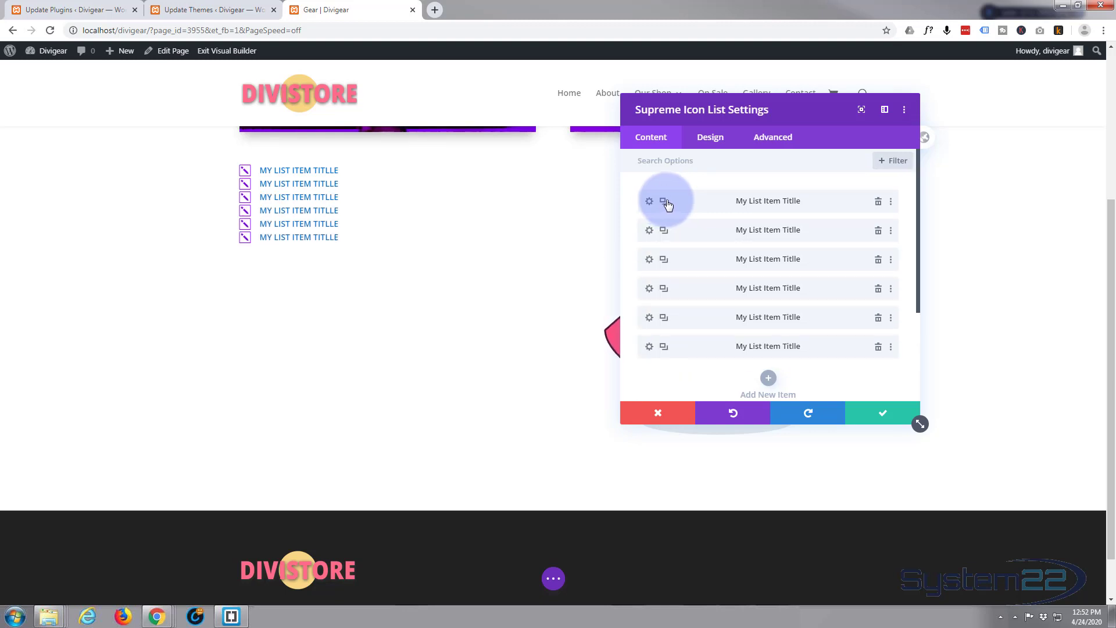
Give the second list item a circled play icon and save it
left_click(648, 232)
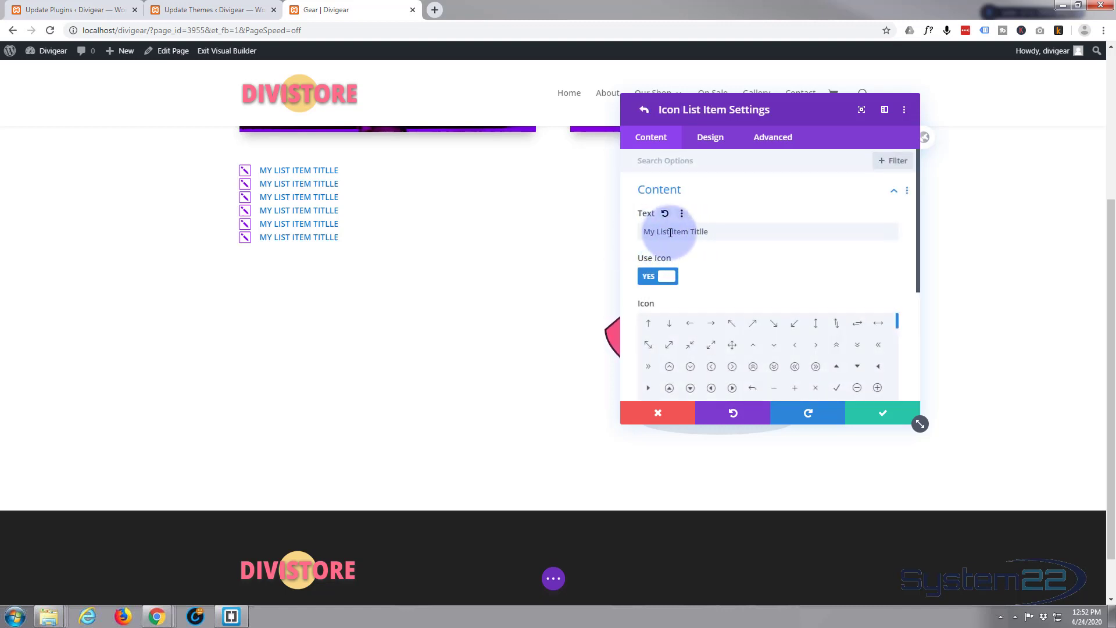
scroll(733, 260, "down", 3)
scroll(734, 263, "down", 1)
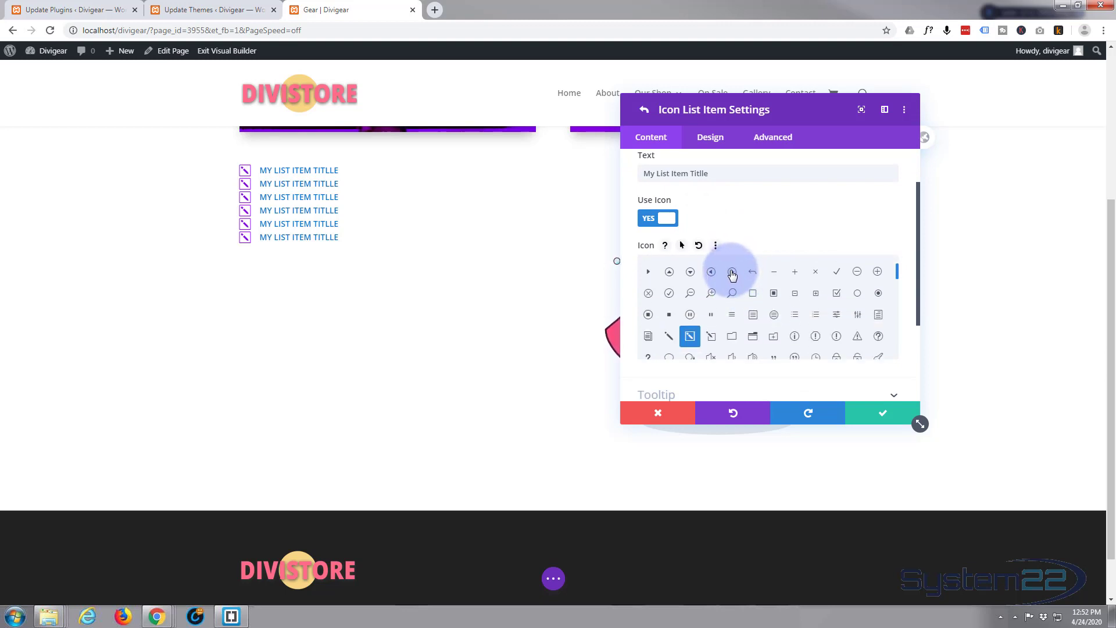
left_click(733, 273)
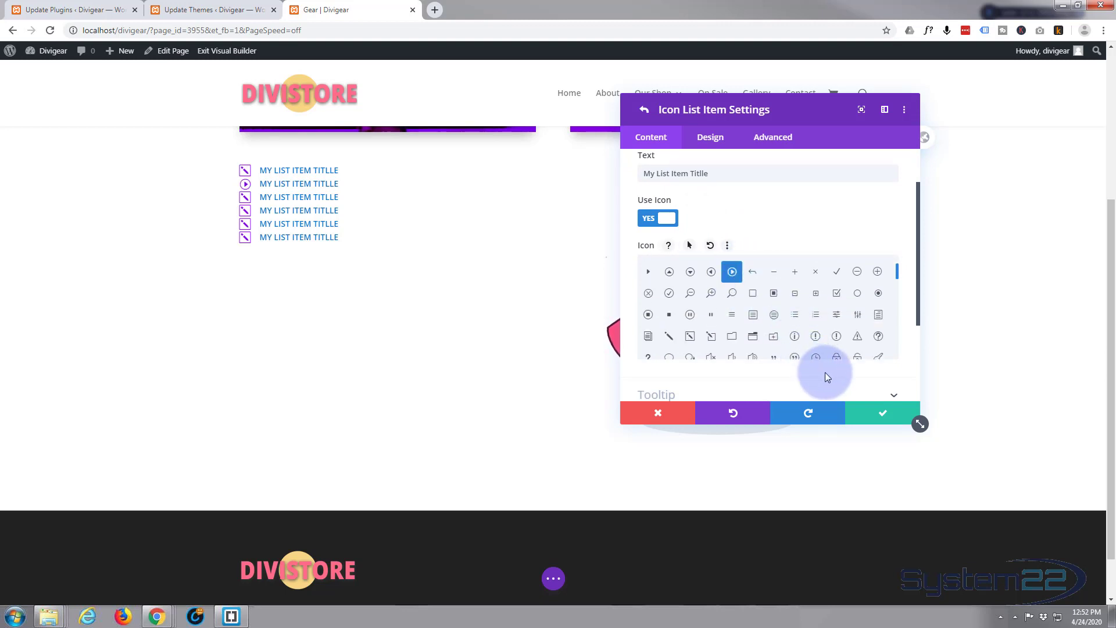
left_click(882, 418)
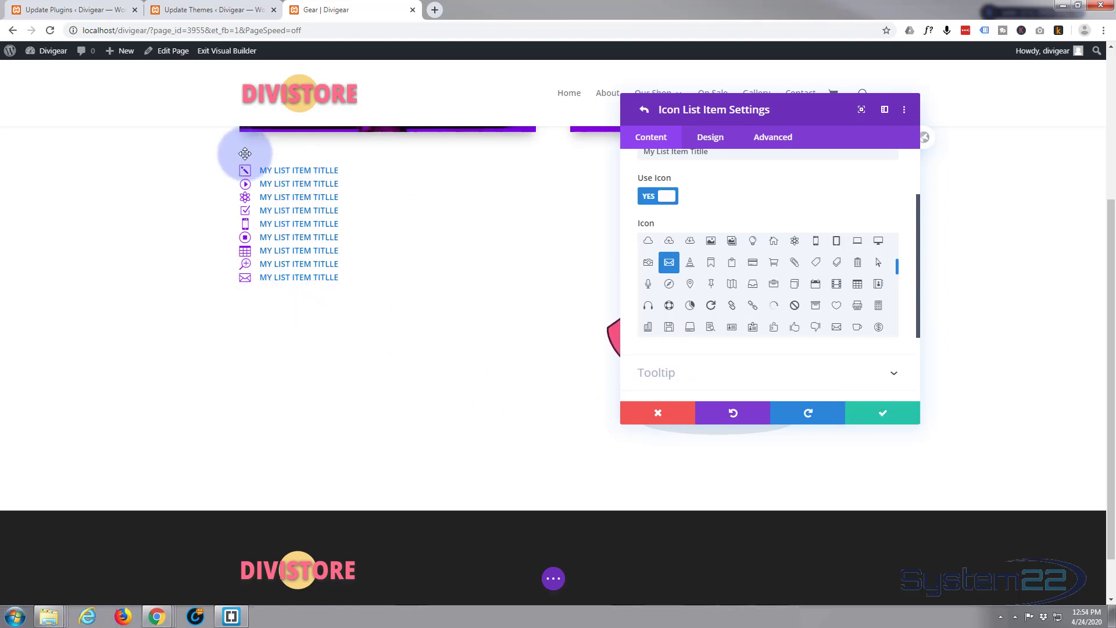
Verify the items' tooltips on the page and save the last item
mouse_move(303, 256)
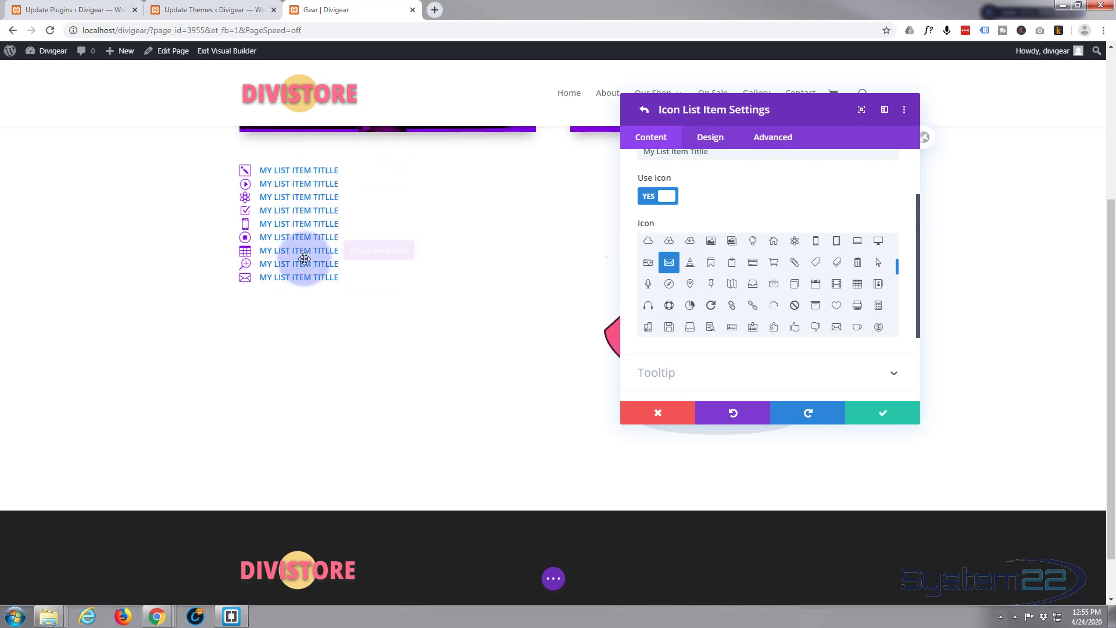
mouse_move(304, 279)
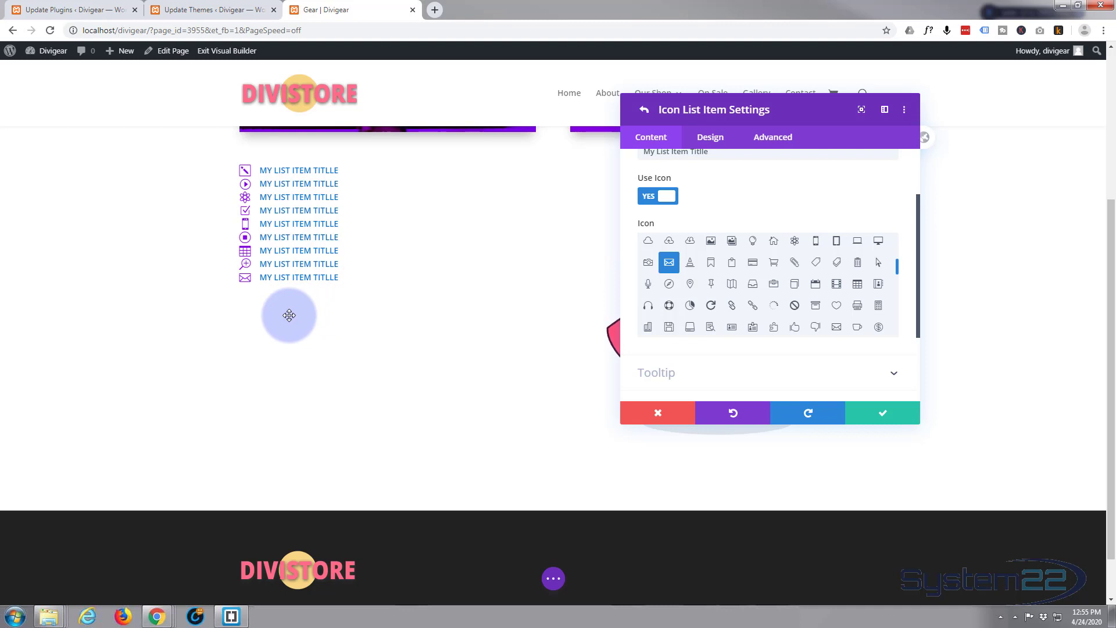
mouse_move(247, 168)
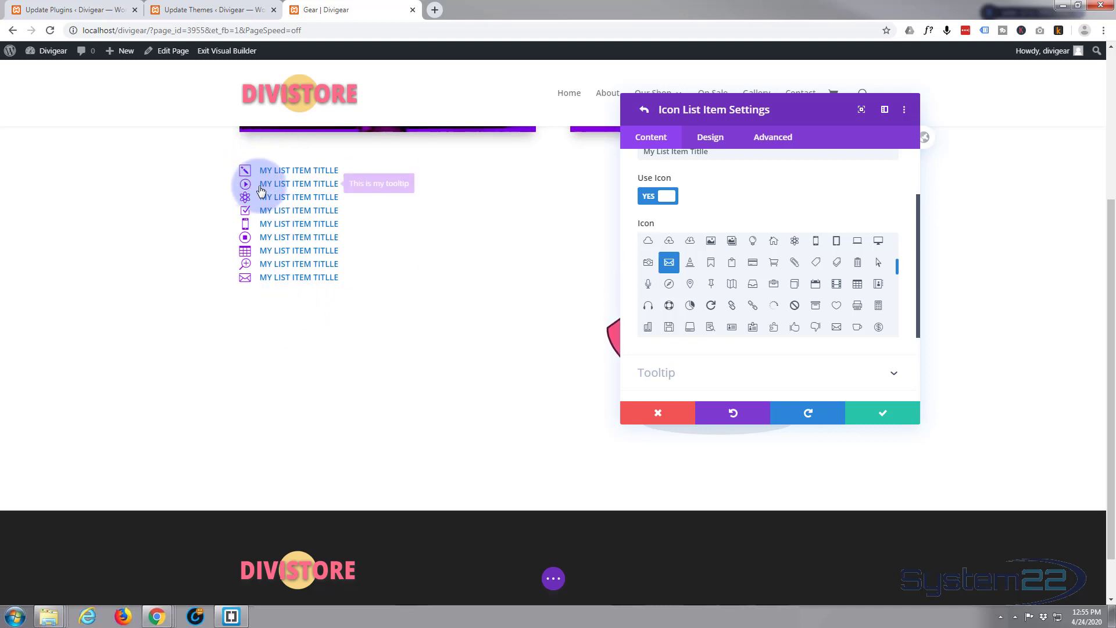
mouse_move(254, 282)
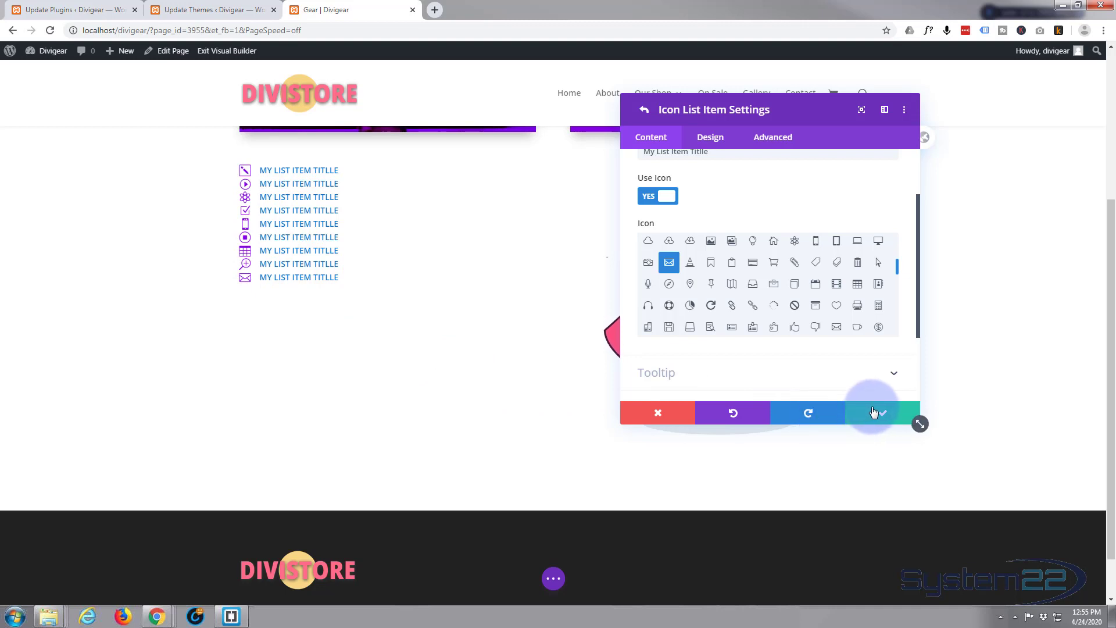
left_click(874, 411)
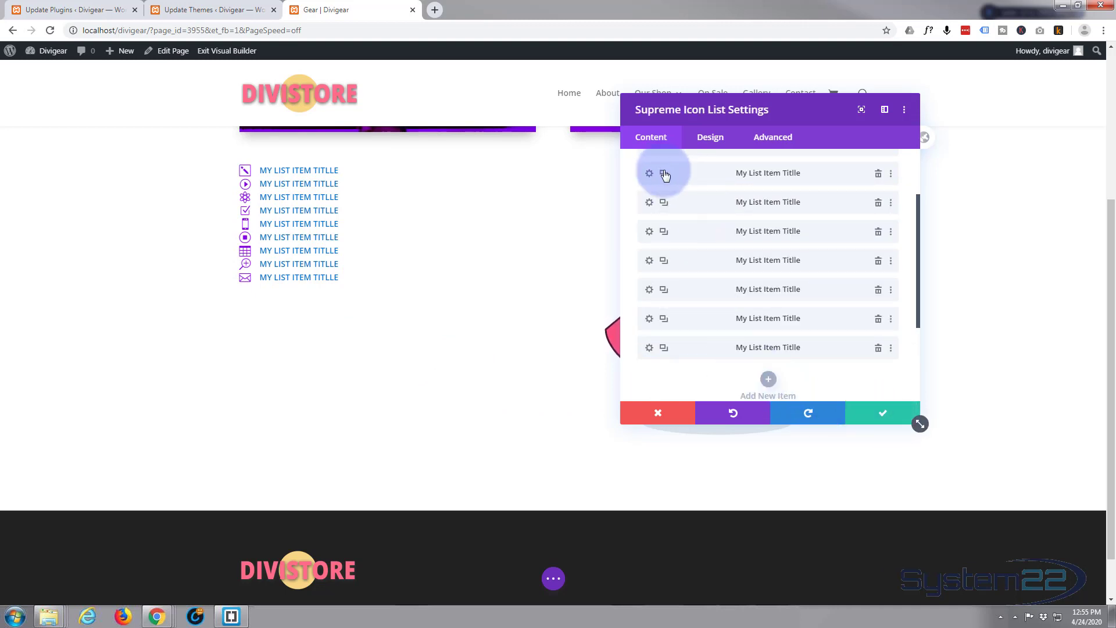
Set the first list item's bottom padding to 10px and save it
scroll(688, 365, "up", 1)
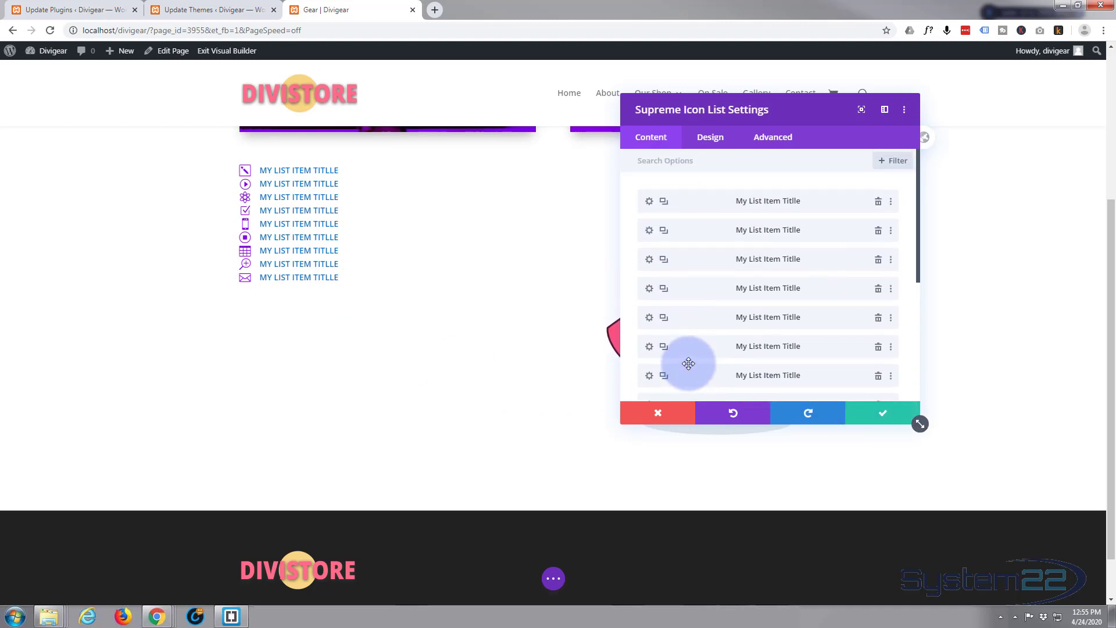
left_click(649, 202)
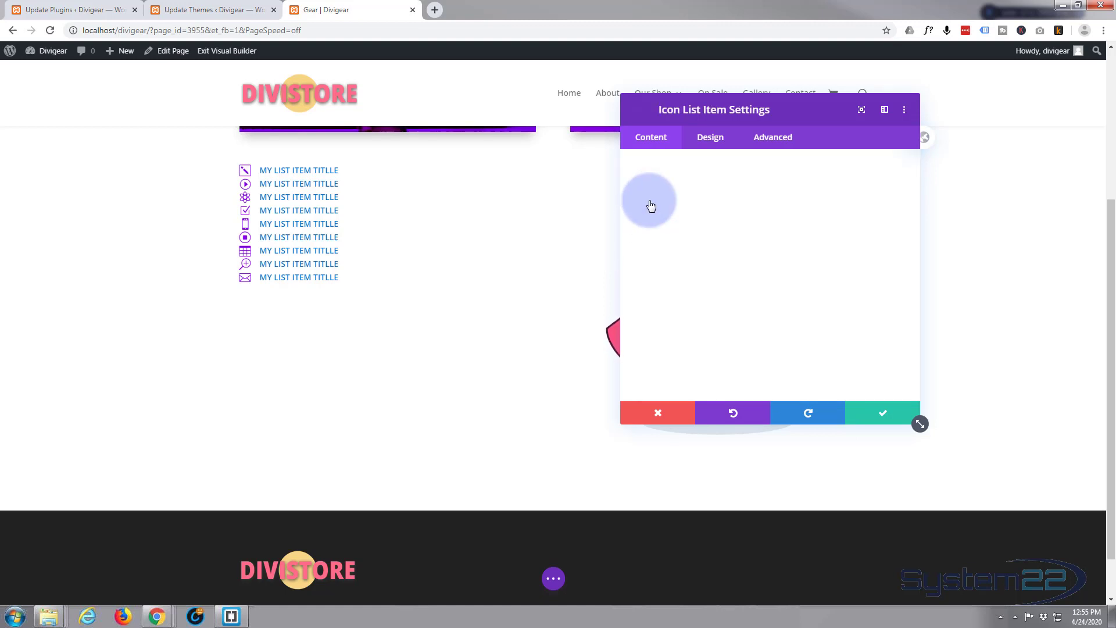
left_click(710, 144)
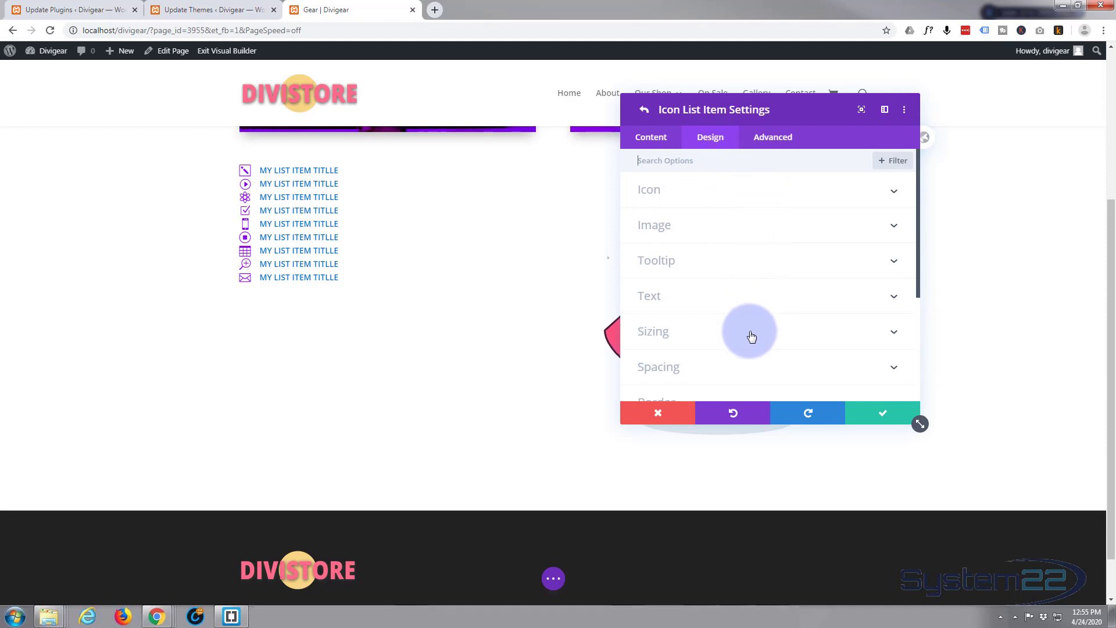
left_click(759, 365)
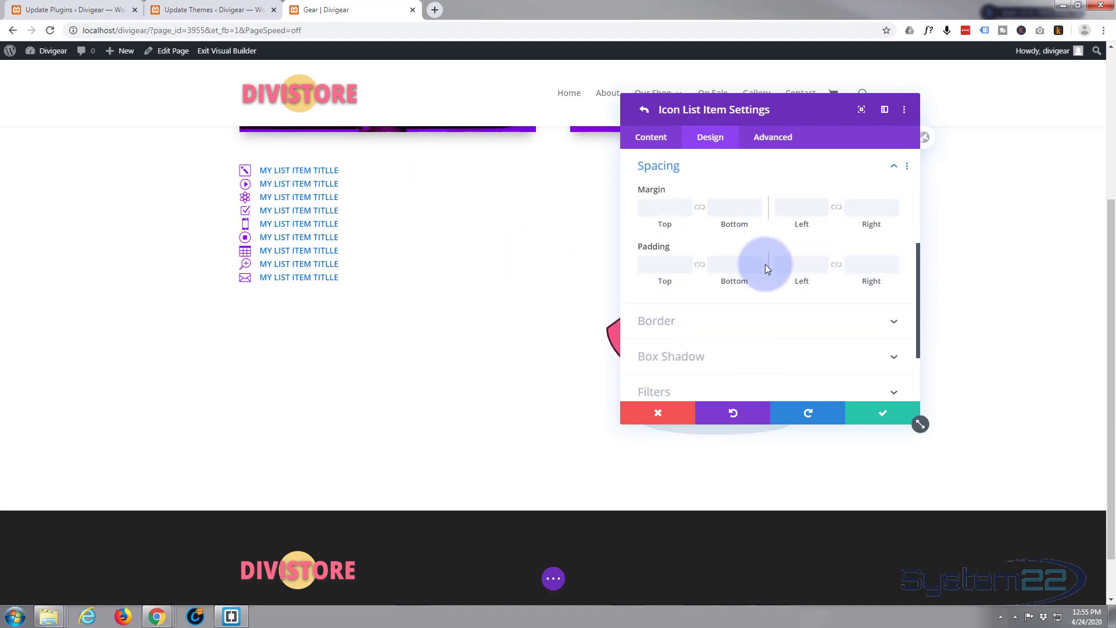
left_click(736, 263)
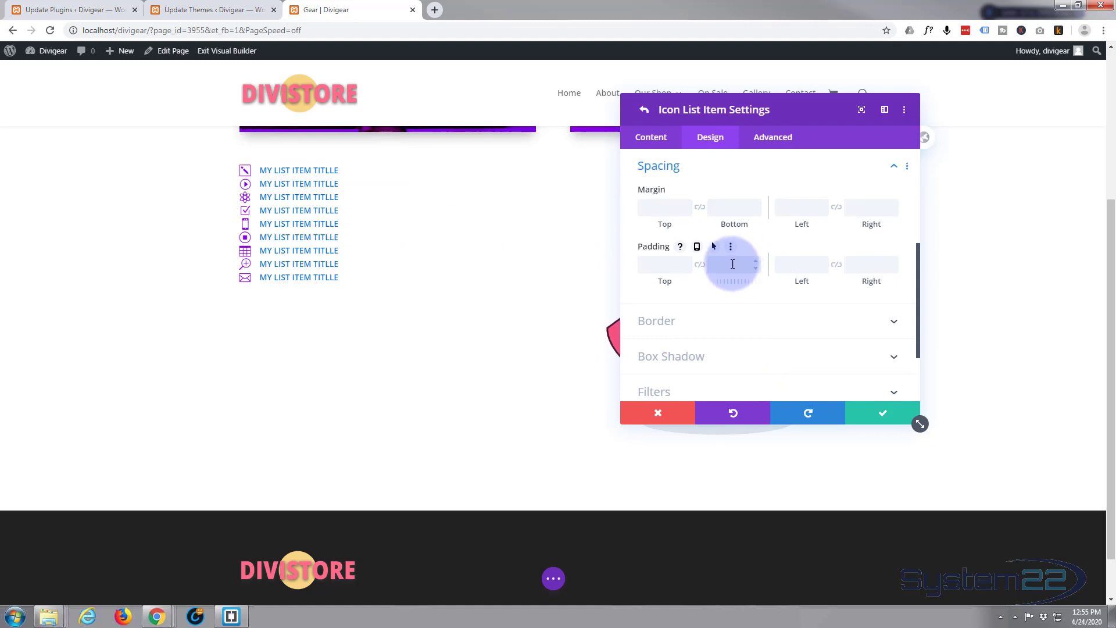
type("10px")
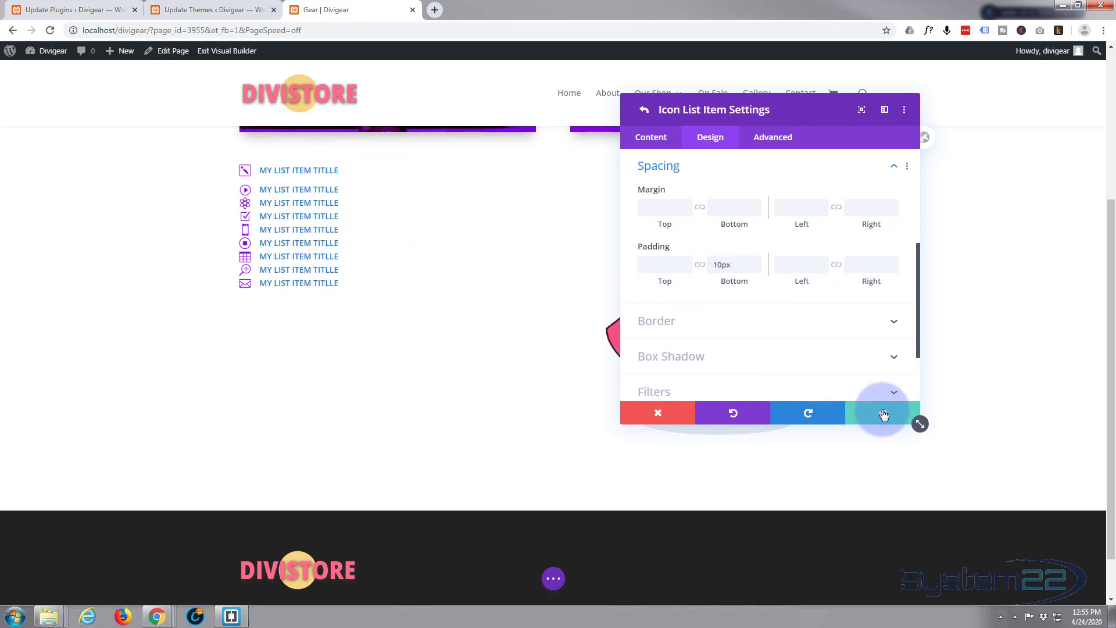
left_click(883, 413)
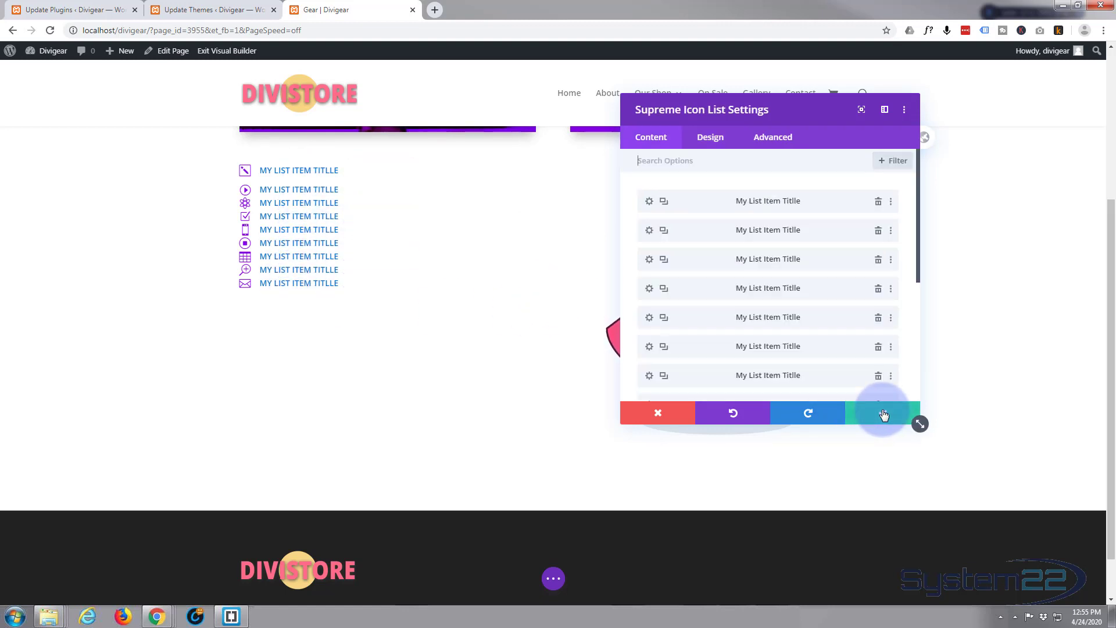
Extend the first item's styles to all icon list items throughout this column
right_click(695, 196)
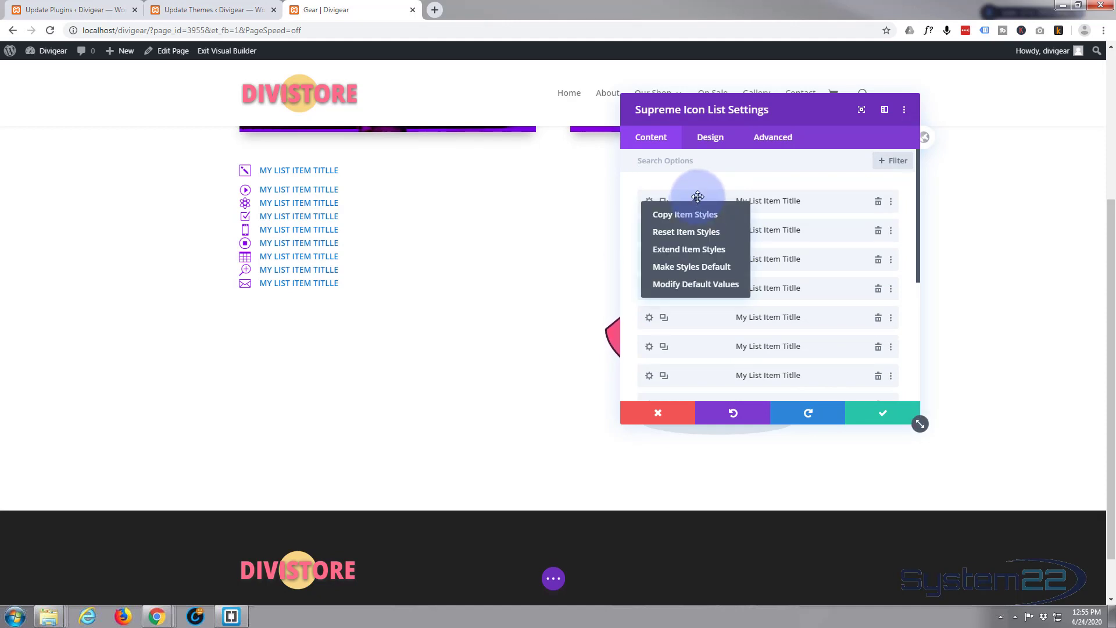
left_click(693, 254)
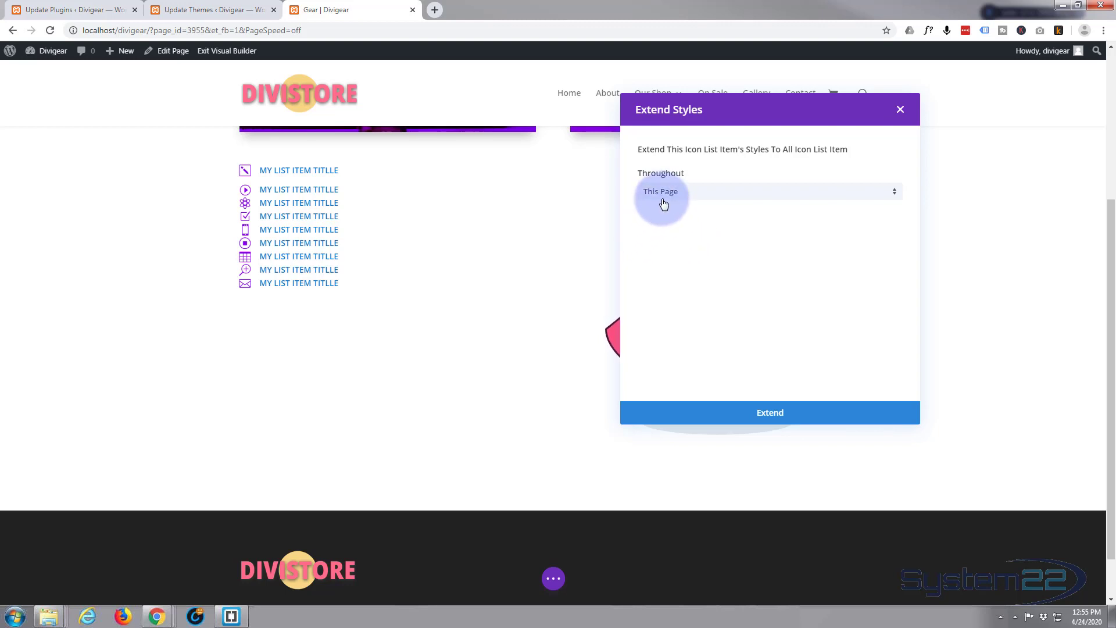
left_click(871, 200)
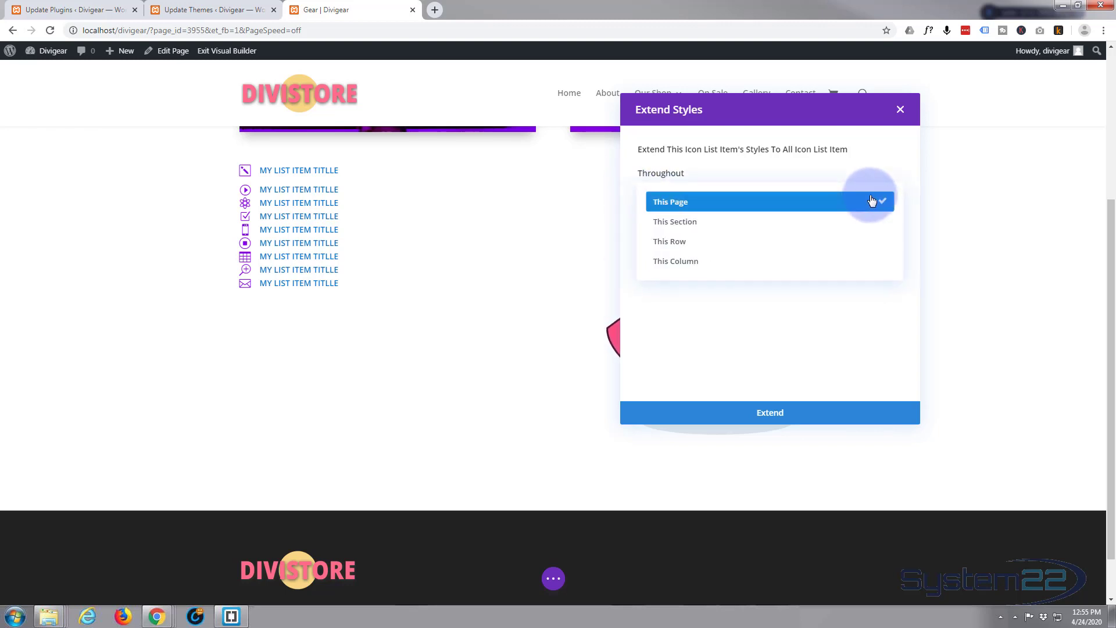
left_click(686, 266)
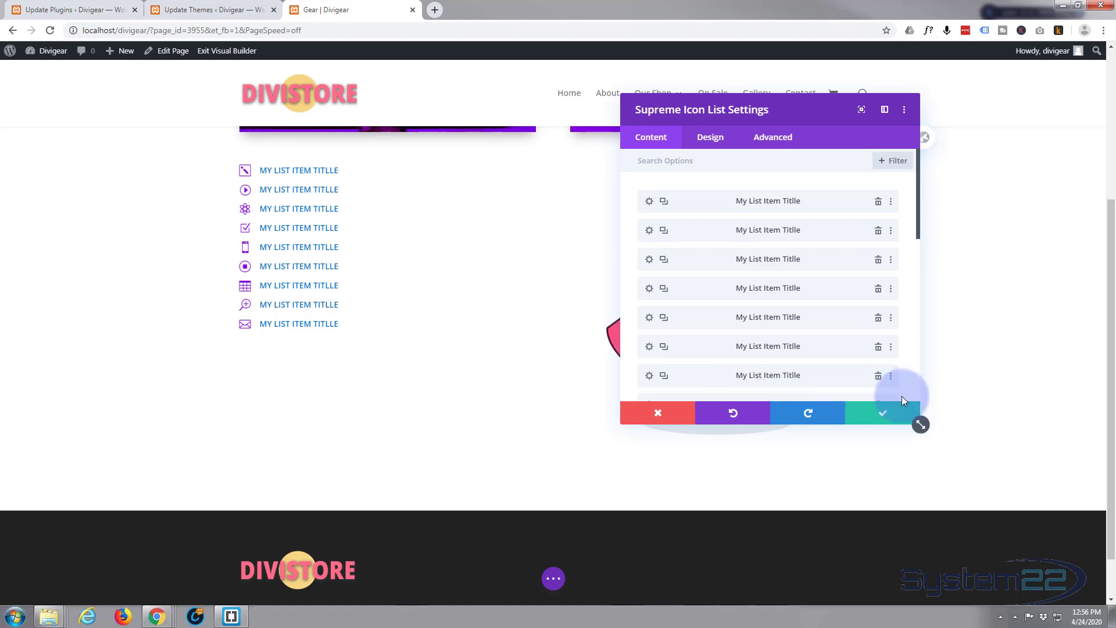
Give the Supreme Icon List module a top padding of 100px under Design > Spacing and save it
left_click(883, 416)
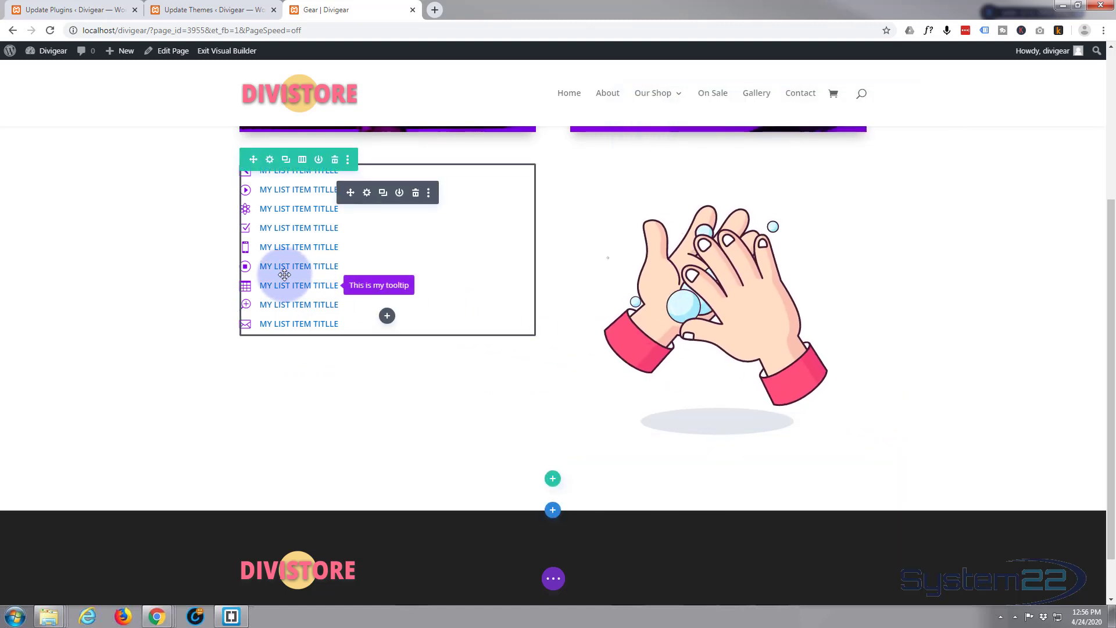
mouse_move(355, 192)
left_mouse_down()
mouse_move(377, 193)
mouse_move(369, 182)
mouse_move(376, 207)
mouse_move(361, 192)
left_mouse_up()
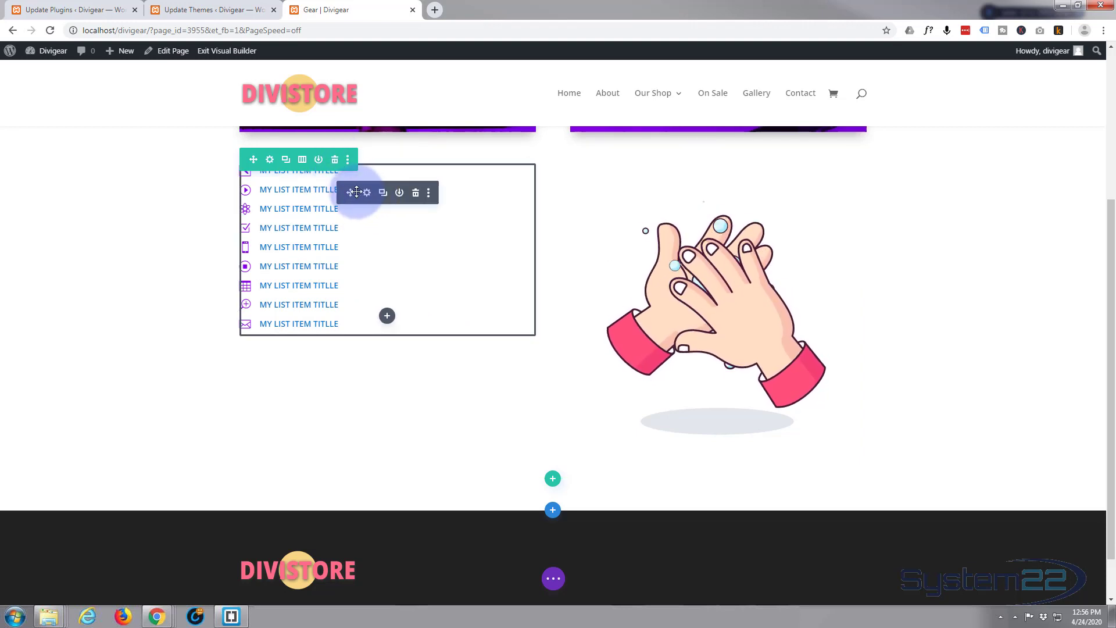
left_click(367, 192)
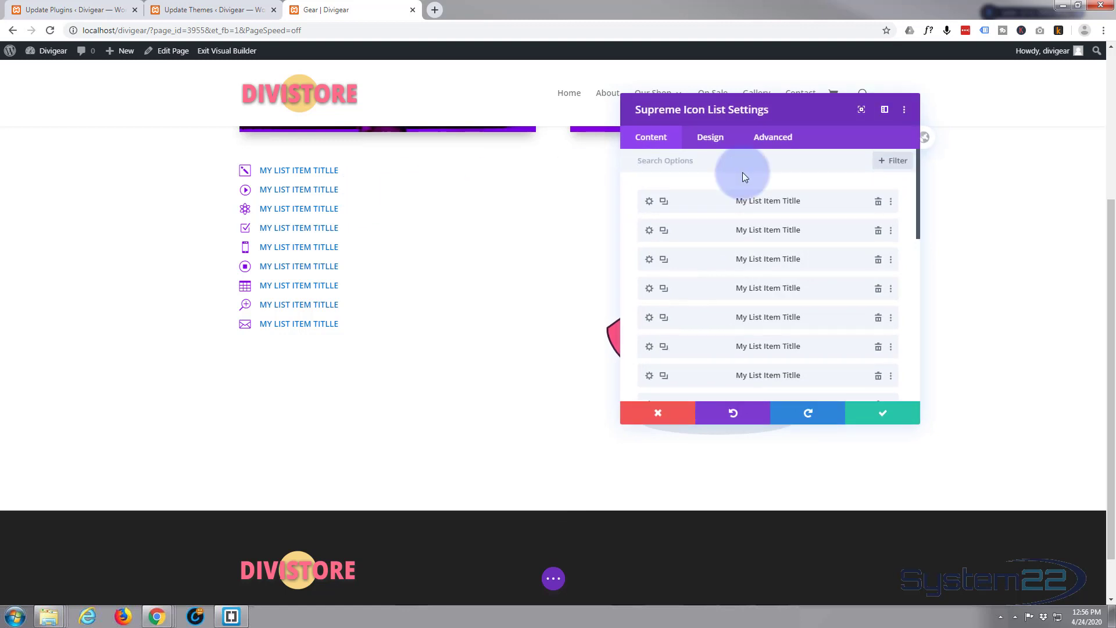
left_click(719, 139)
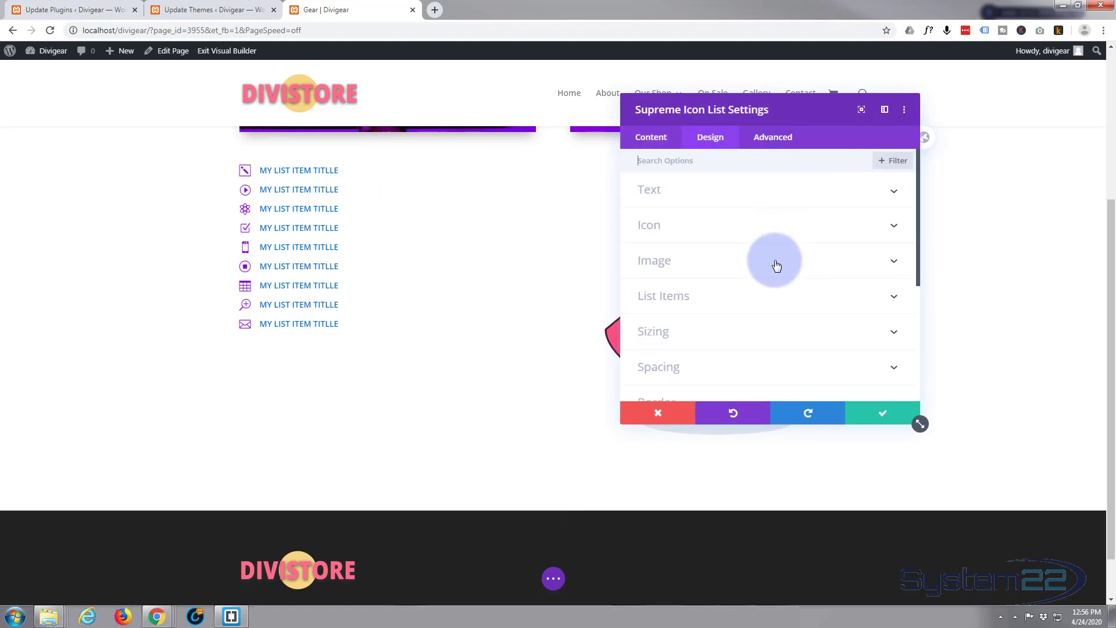
left_click(758, 358)
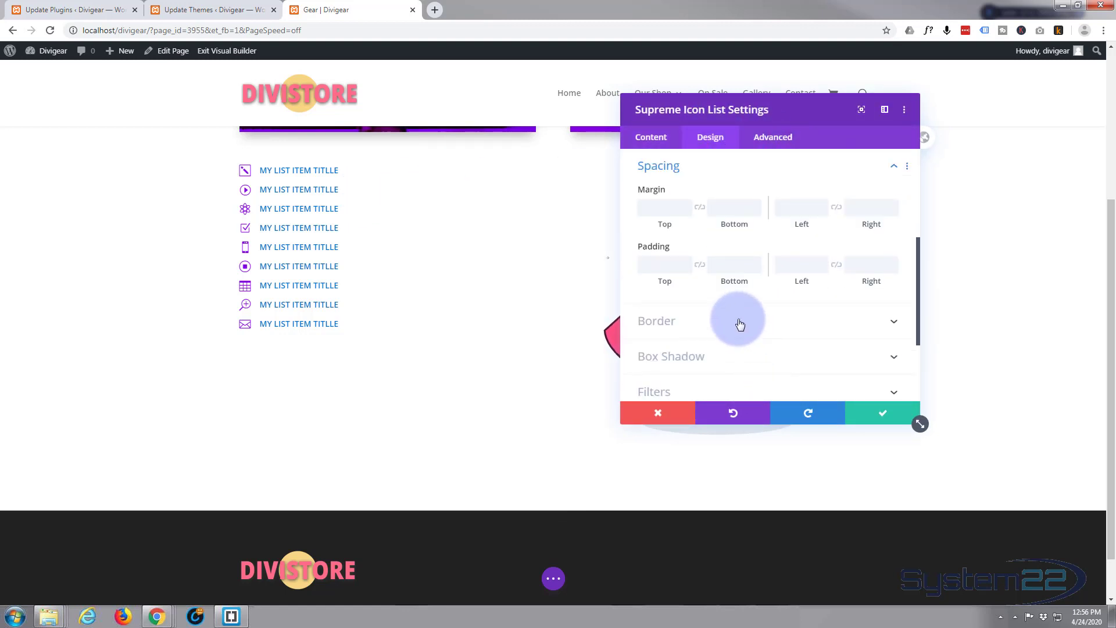
left_click(705, 264)
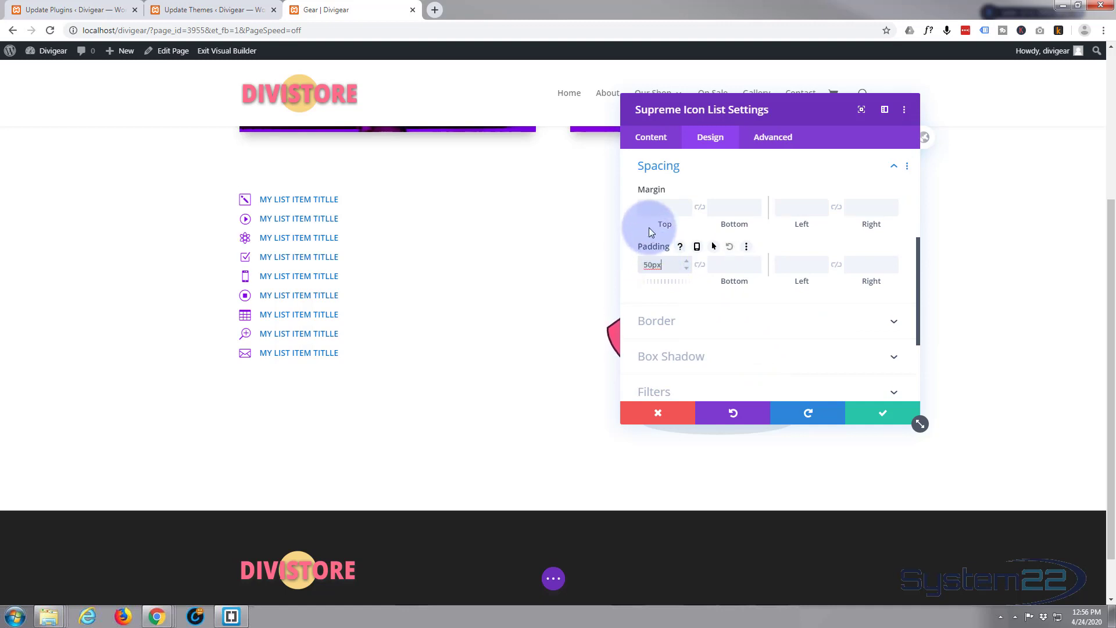
left_click_drag(753, 112, 671, 119)
left_click(573, 266)
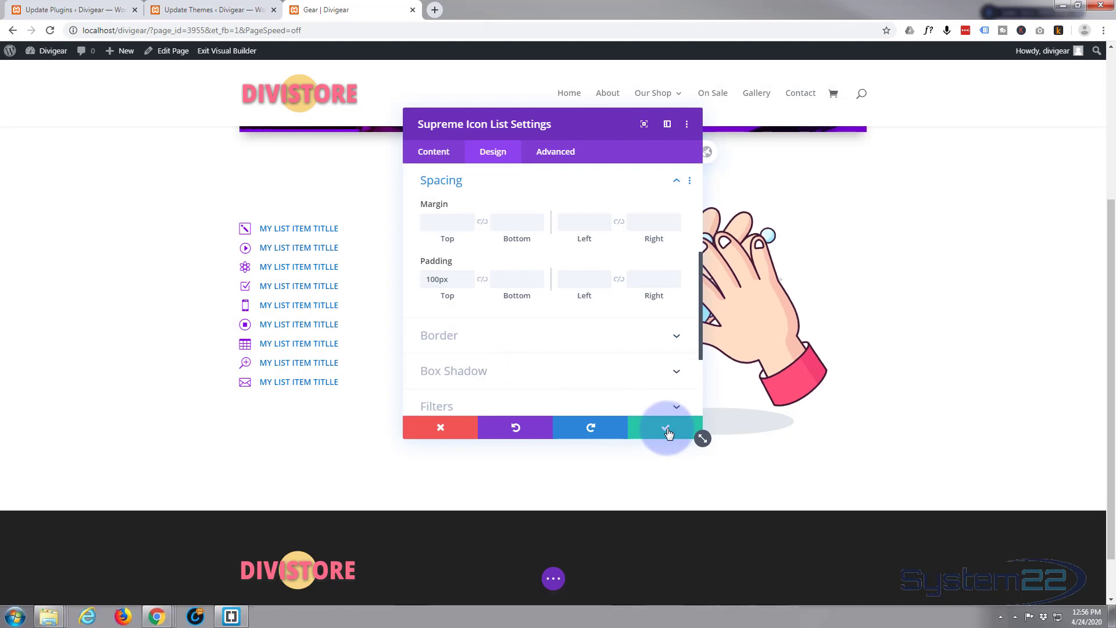
left_click(669, 431)
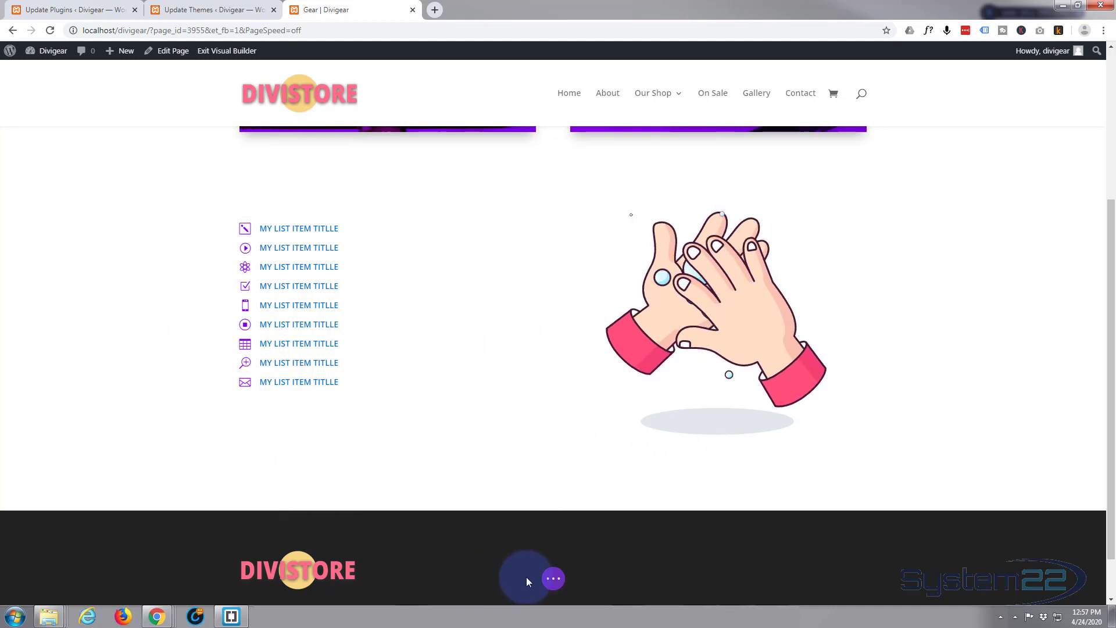
Save the page as a draft, then exit the Visual Builder to view the live page
left_click(552, 581)
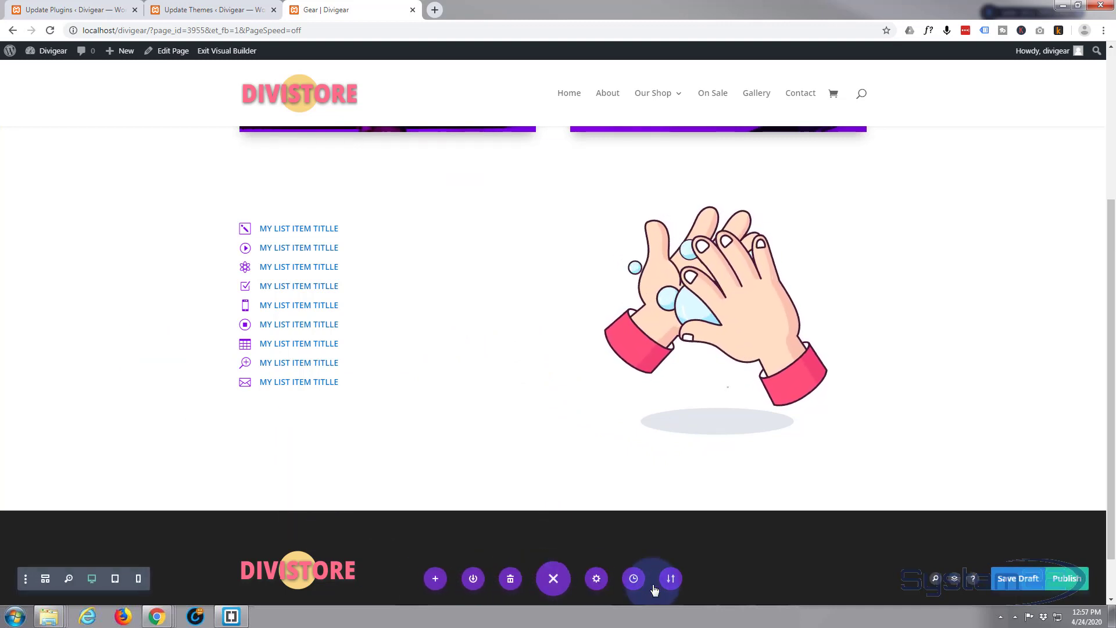
left_click(1014, 579)
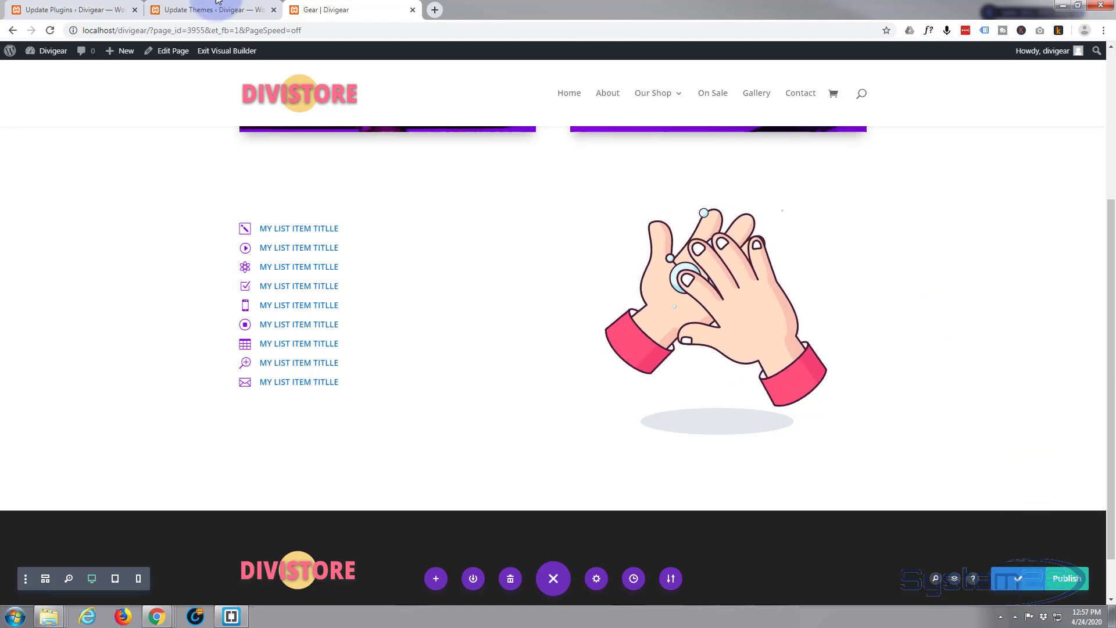
left_click(226, 52)
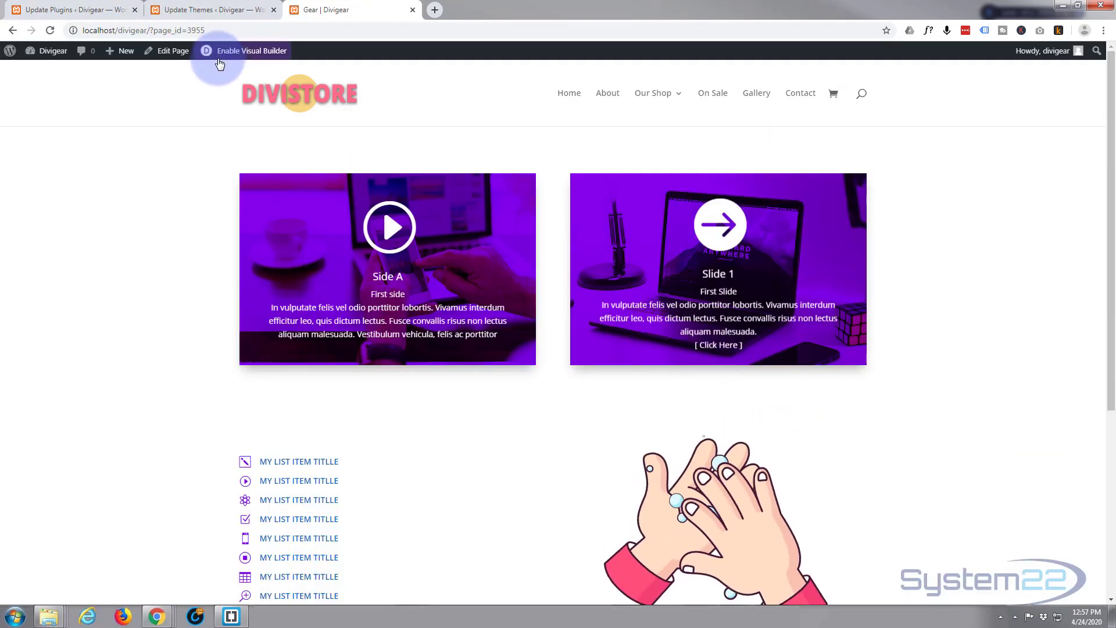
scroll(189, 253, "down", 3)
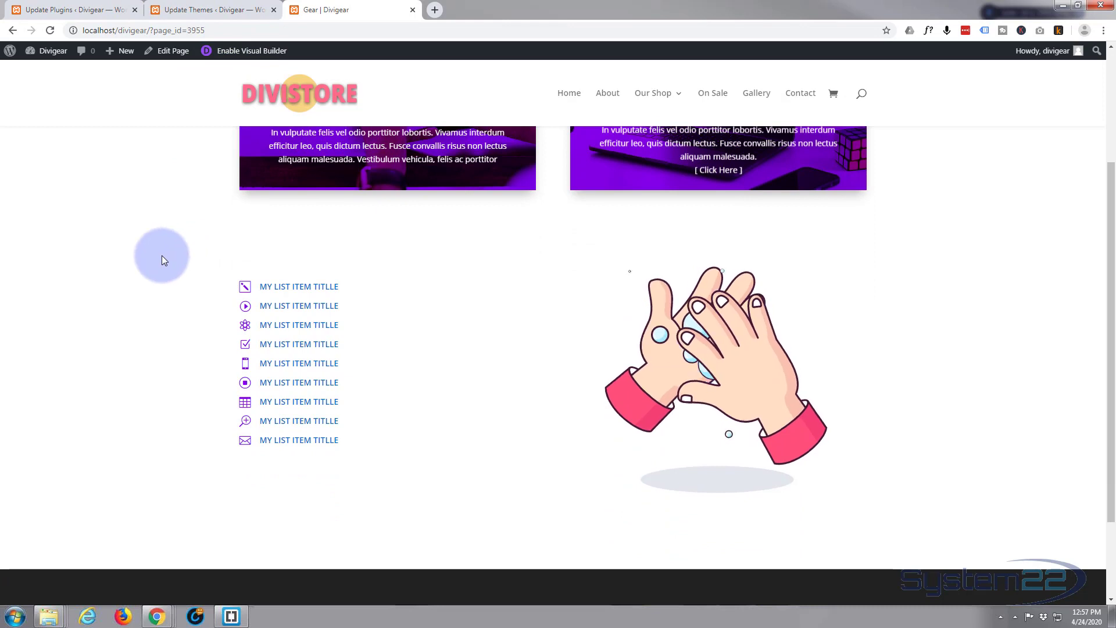